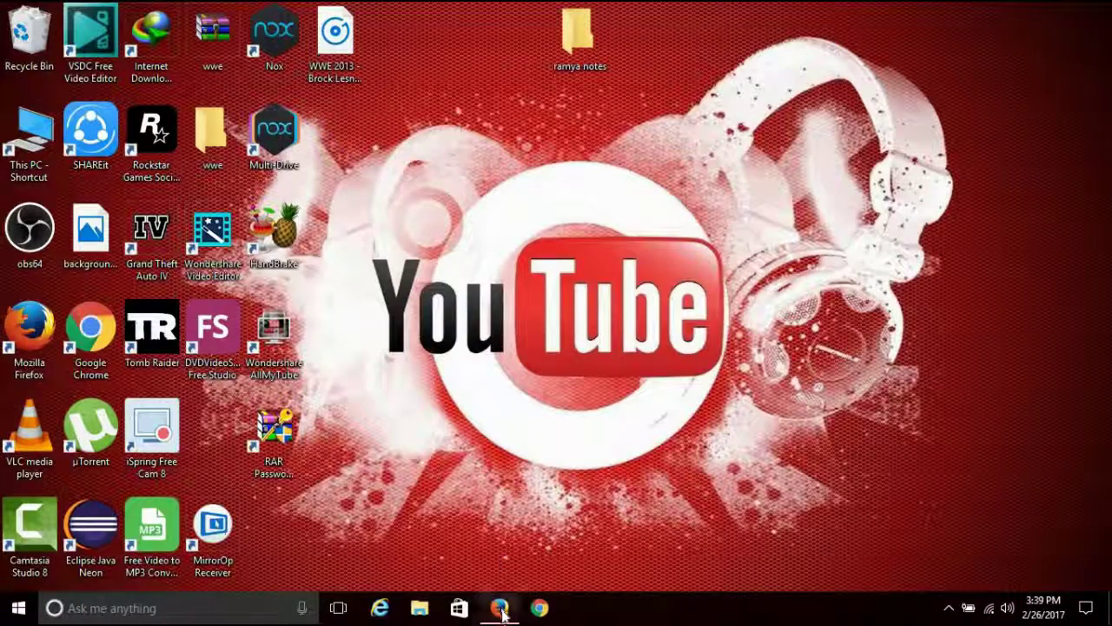
- Switch to Firefox, close the OneDrive tab, search Google for "idm download" and open the official Internet Download Manager download page
click(501, 611)
click(87, 9)
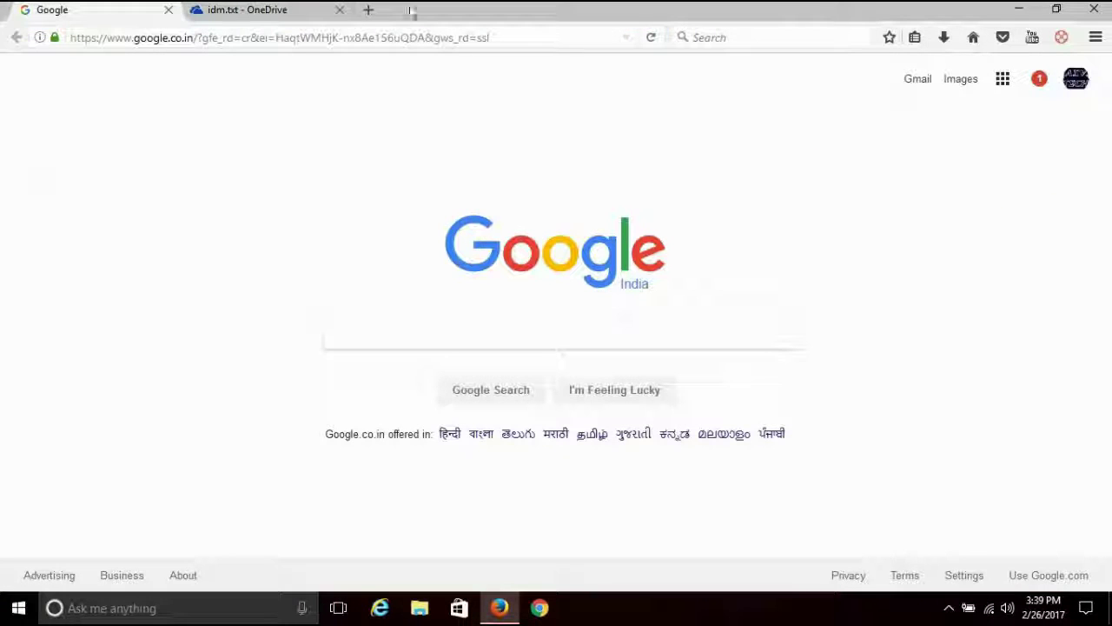
click(339, 11)
click(405, 321)
text(id)
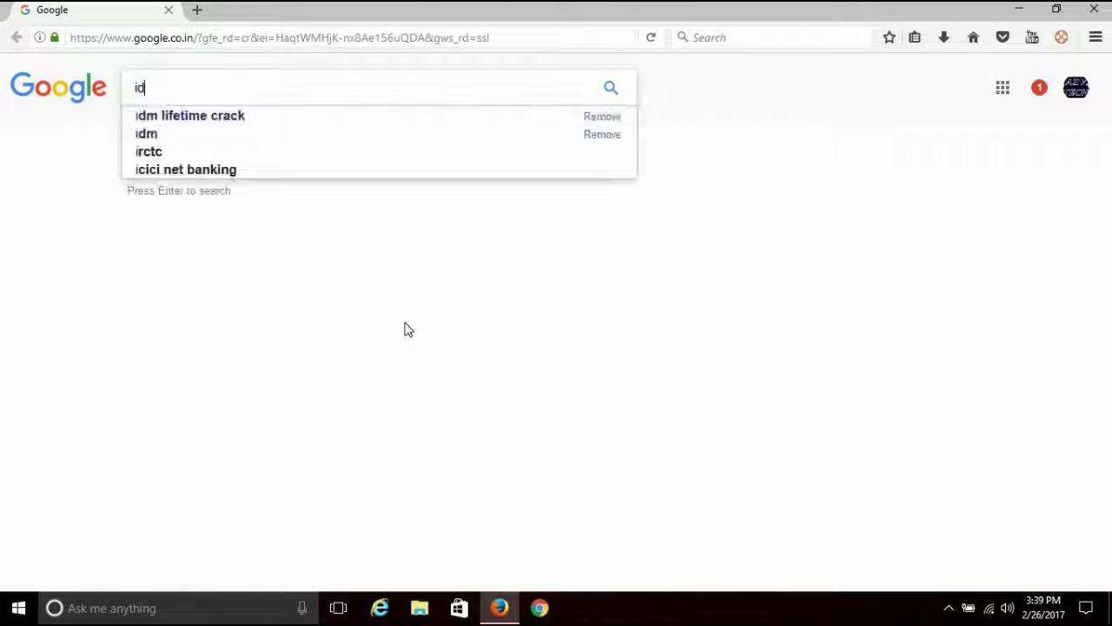
text(m download)
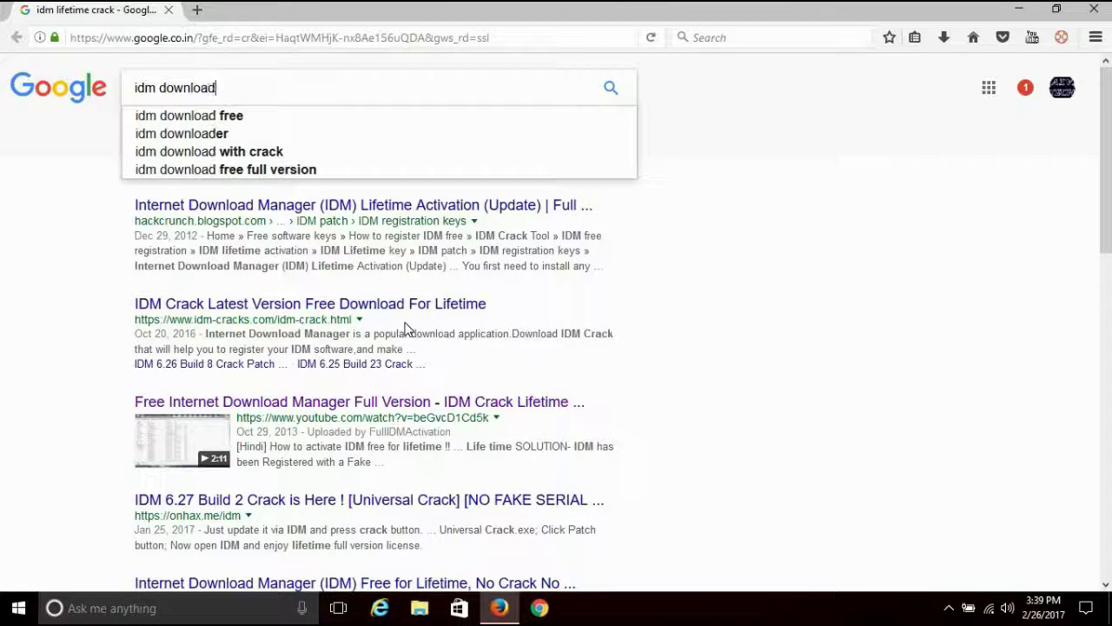
key(Return)
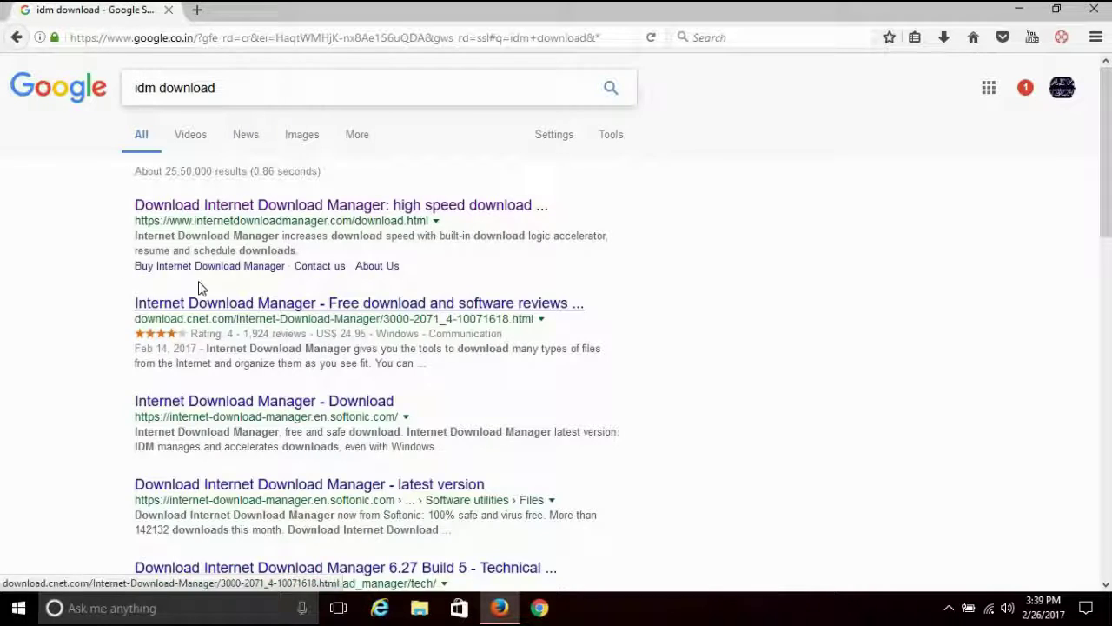
middle_click(272, 220)
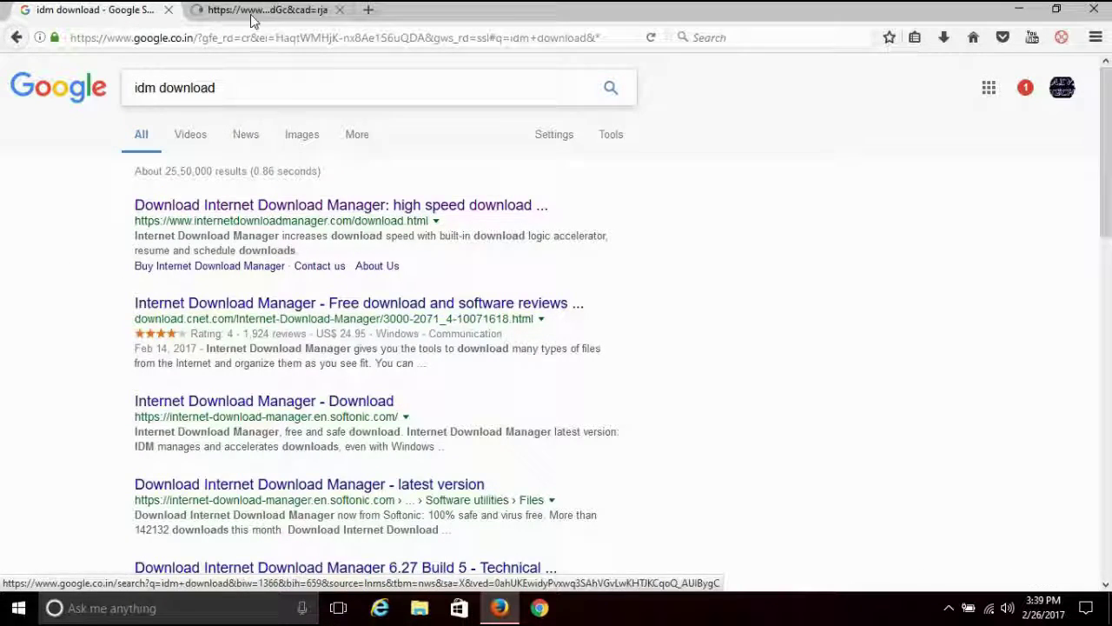
click(318, 17)
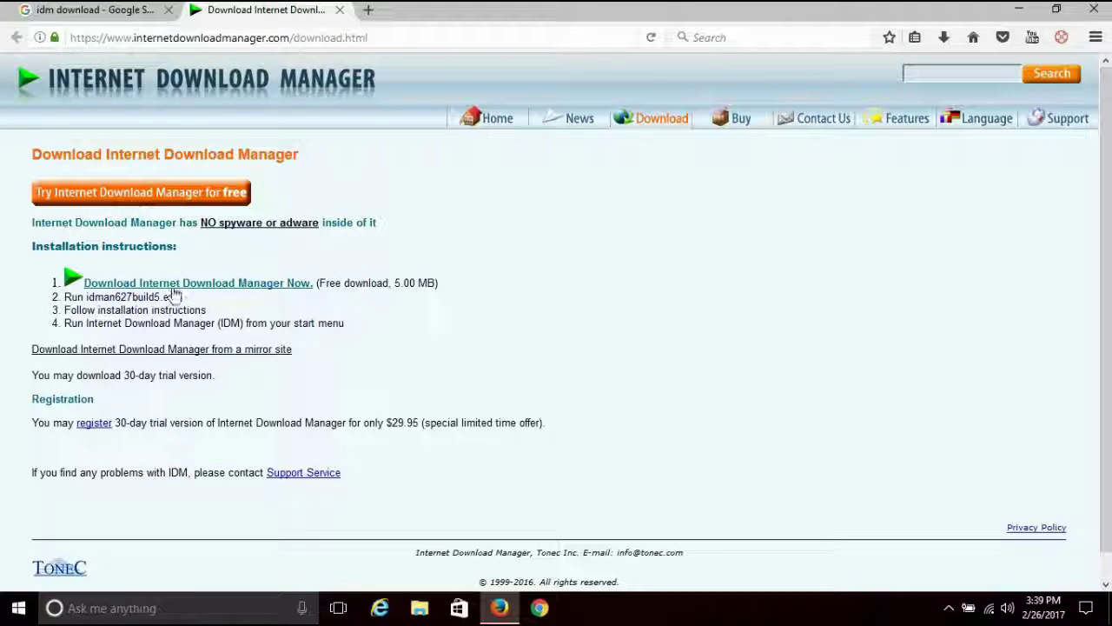
- Try to download the Internet Download Manager installer and dismiss the warning and registration dialogs
click(218, 291)
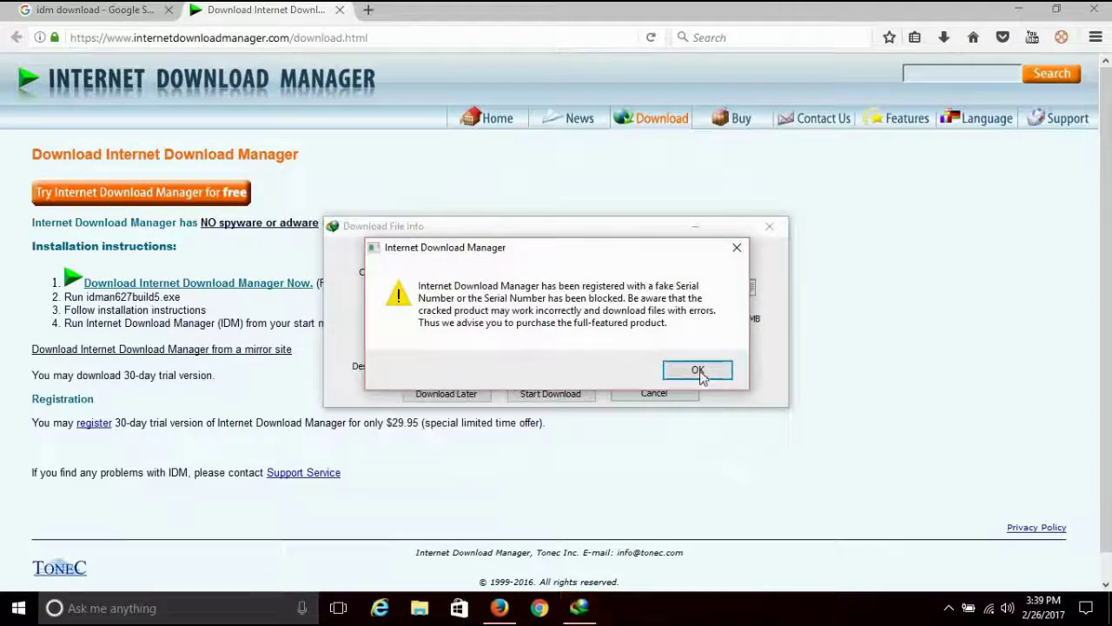
click(700, 372)
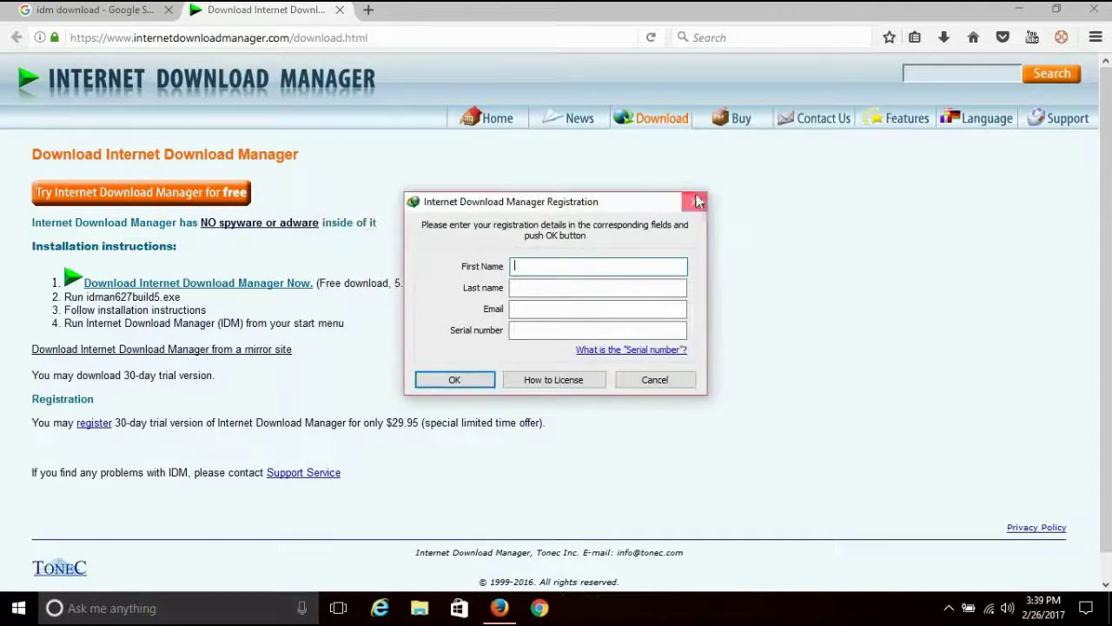
click(699, 199)
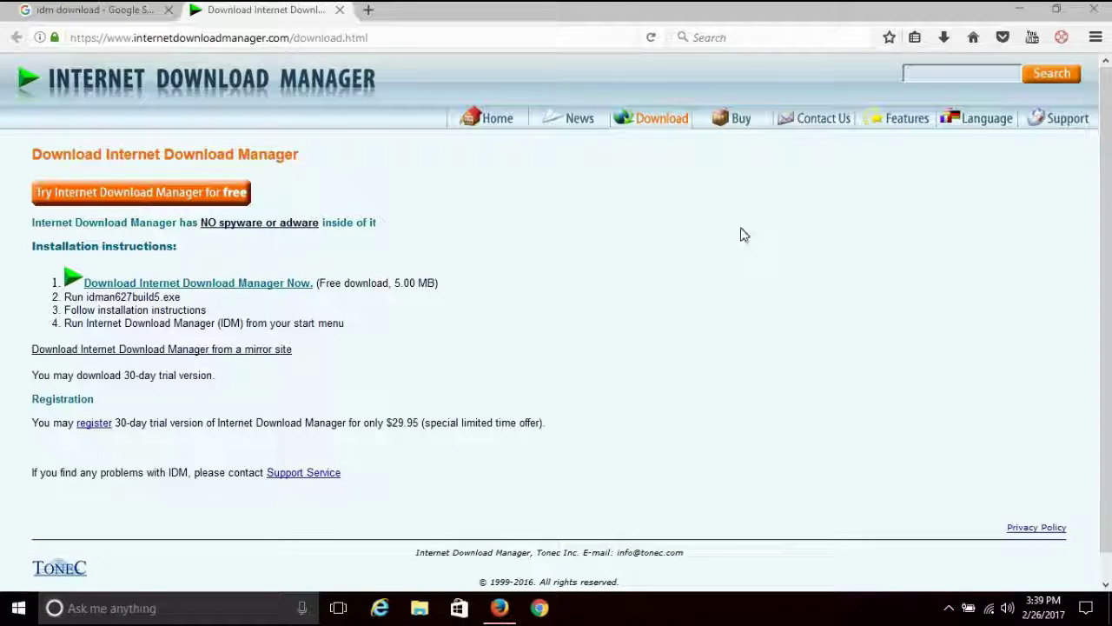
- Minimize the browser and open the Downloads folder in File Explorer to find the idman627build5 installer
click(1021, 11)
double_click(31, 139)
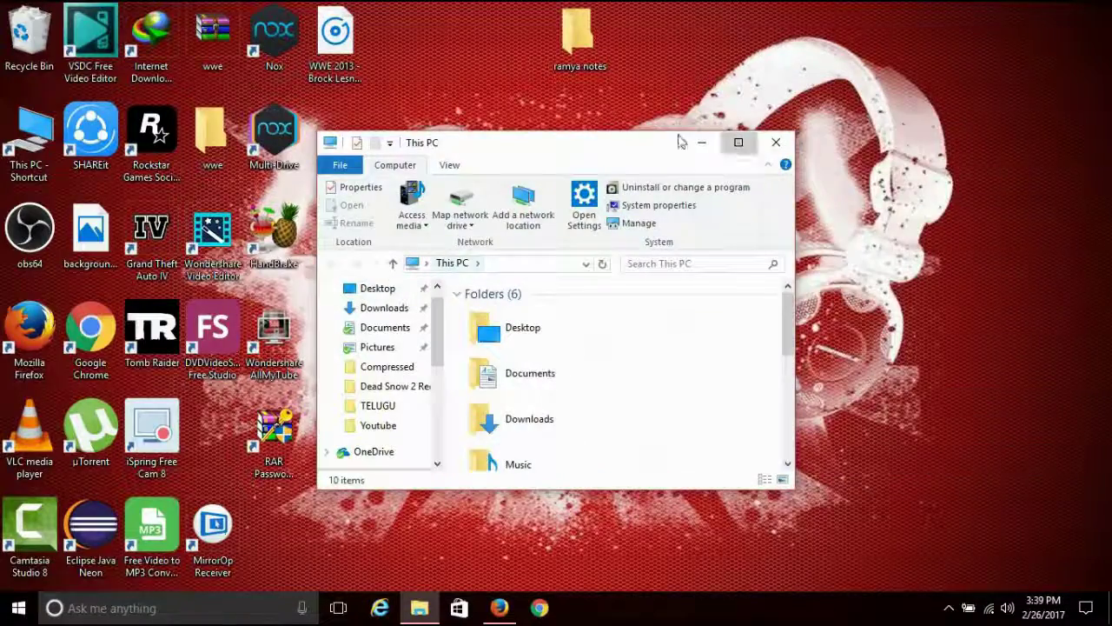
double_click(682, 141)
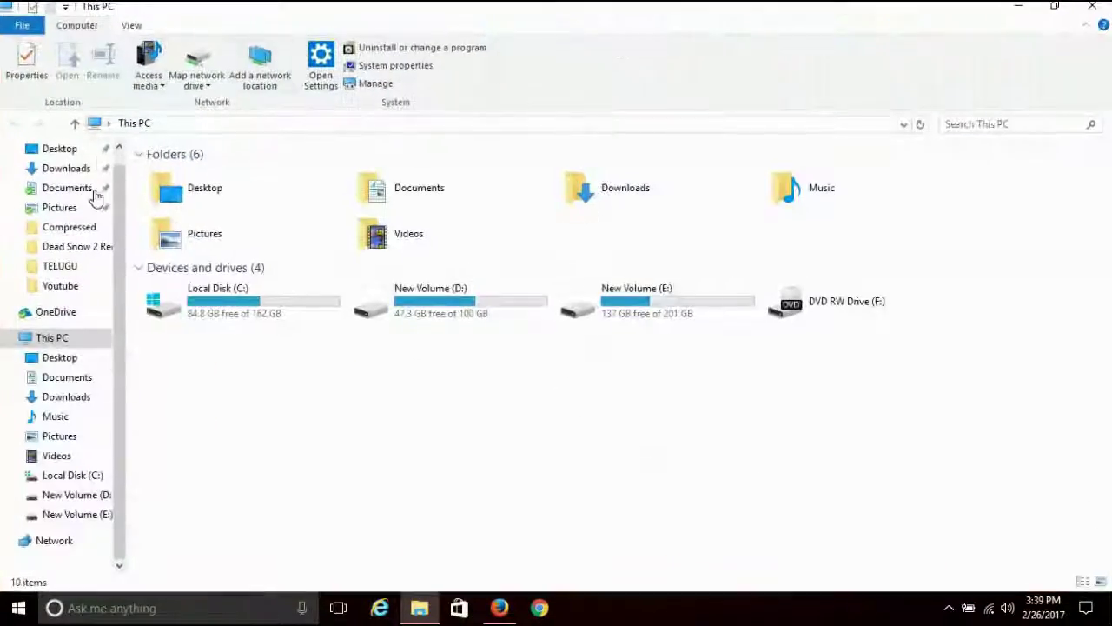
click(72, 396)
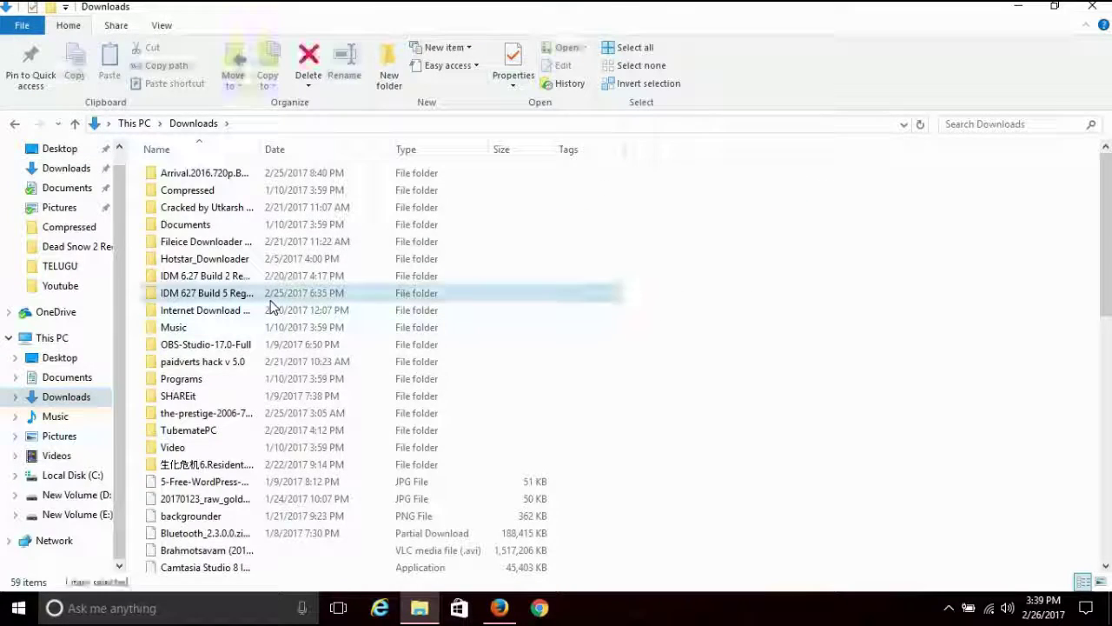
scroll(271, 306, down, 8)
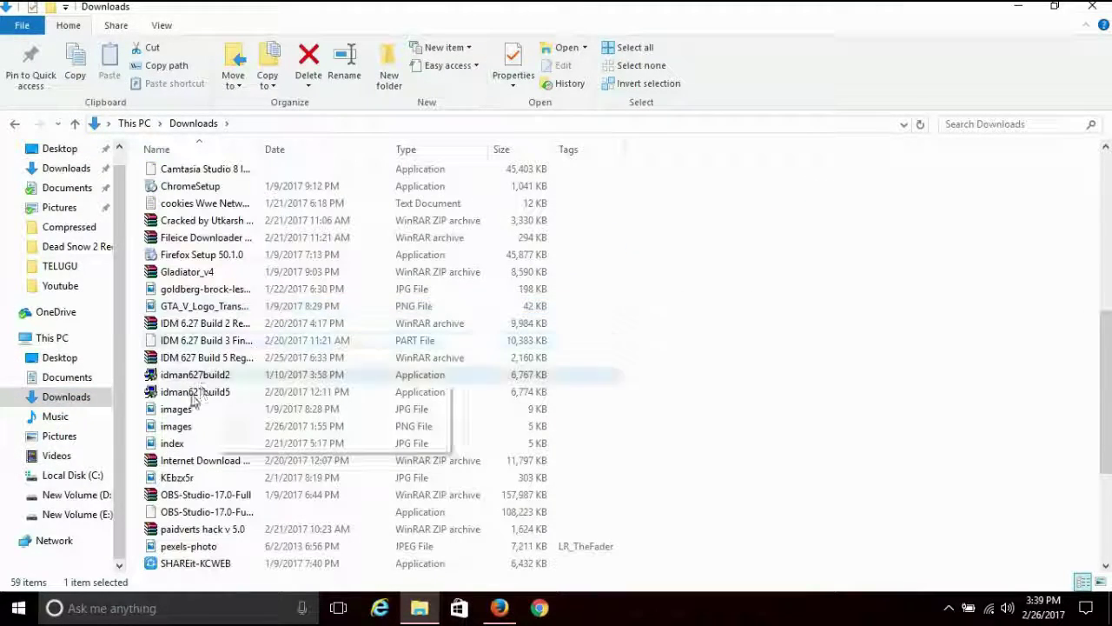
- Launch the idman627build5 installer and exit the setup from its welcome page
double_click(237, 392)
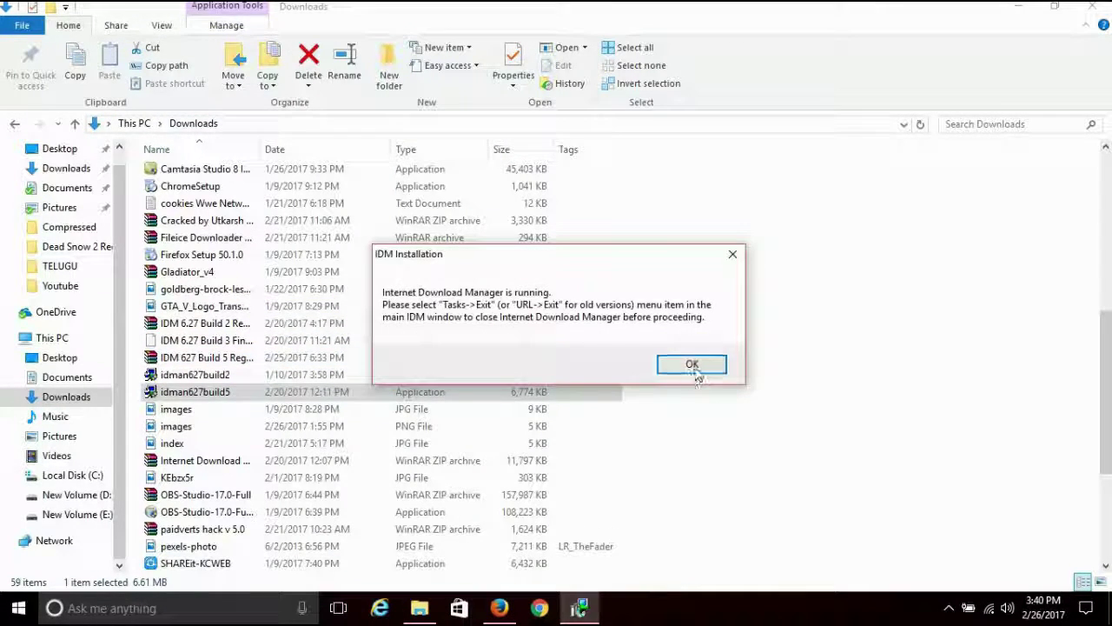
click(695, 367)
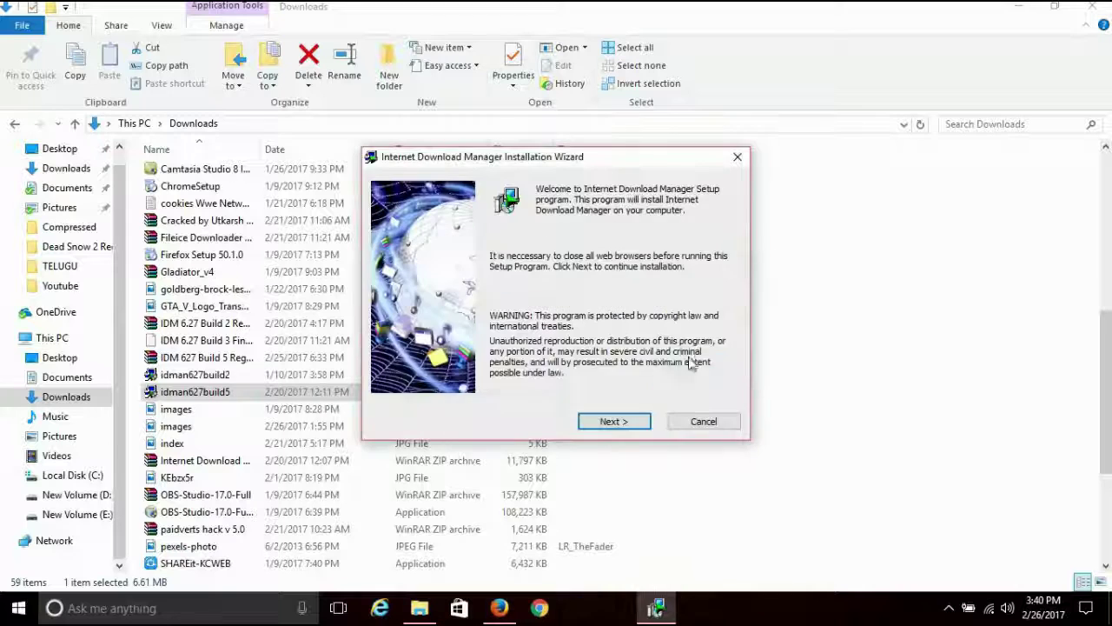
click(700, 423)
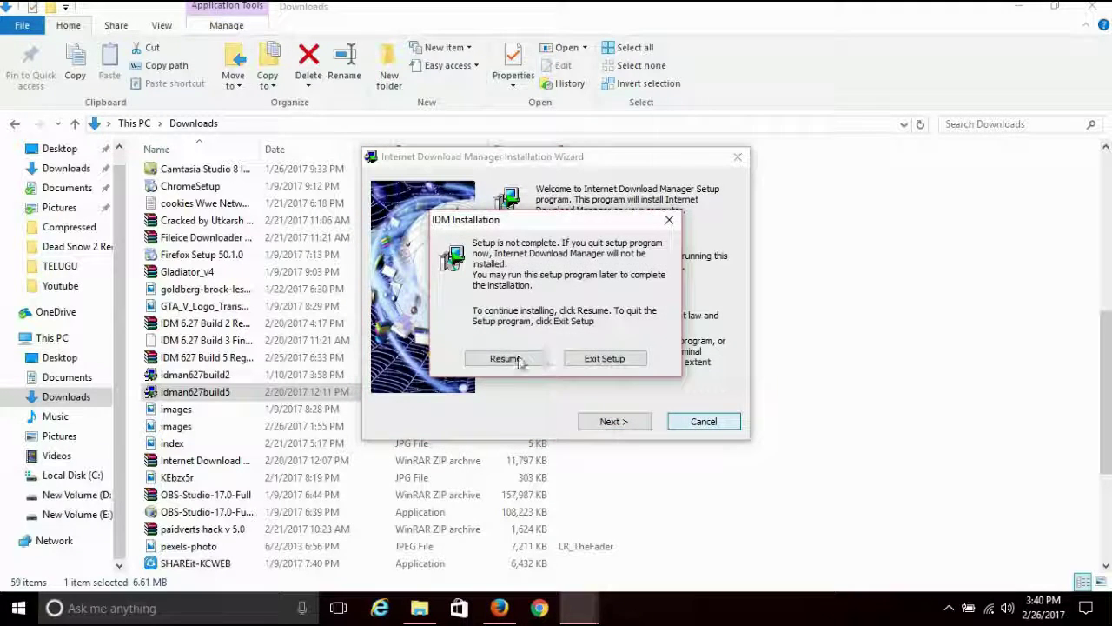
click(605, 359)
scroll(513, 365, up, 8)
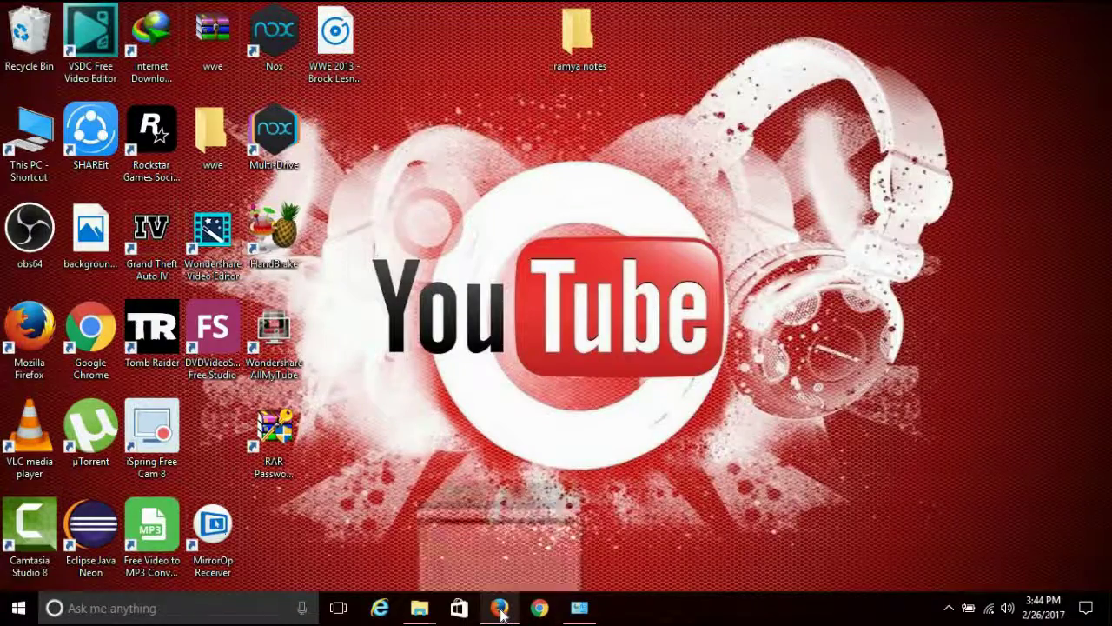
- Switch to Firefox, copy the serial key from the idm.txt file in OneDrive, and minimize the browser
click(501, 608)
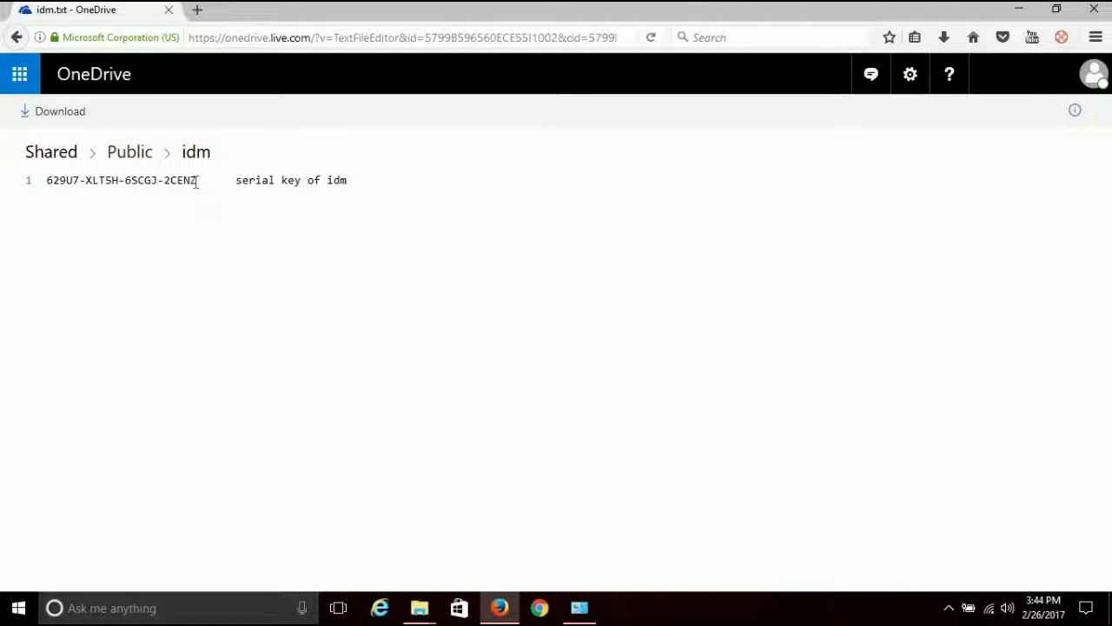
drag(115, 184, 57, 180)
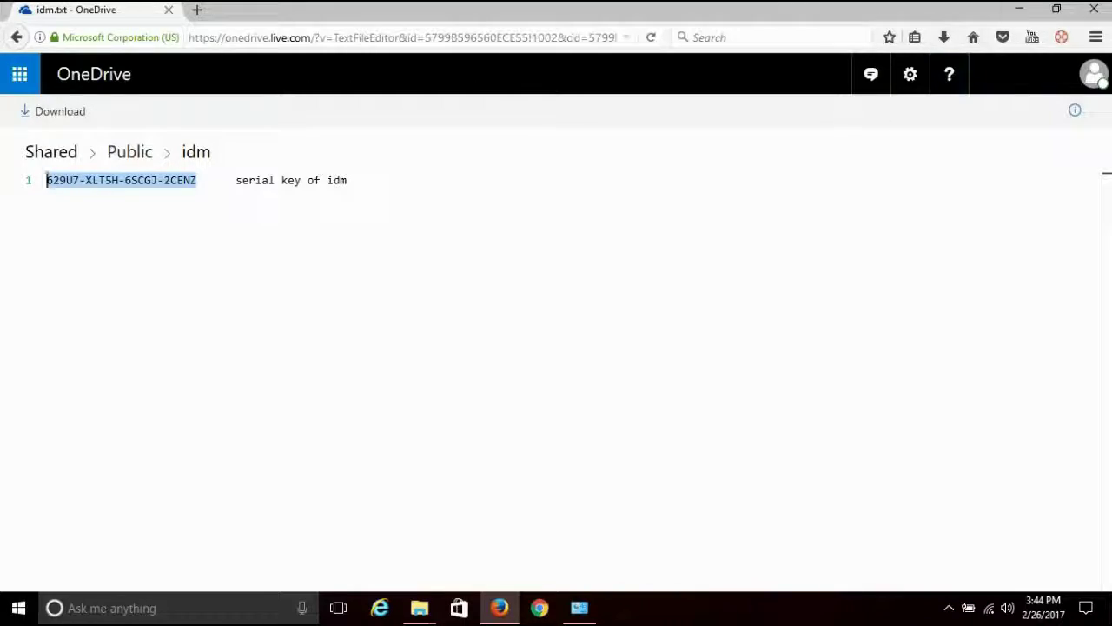
click(1019, 9)
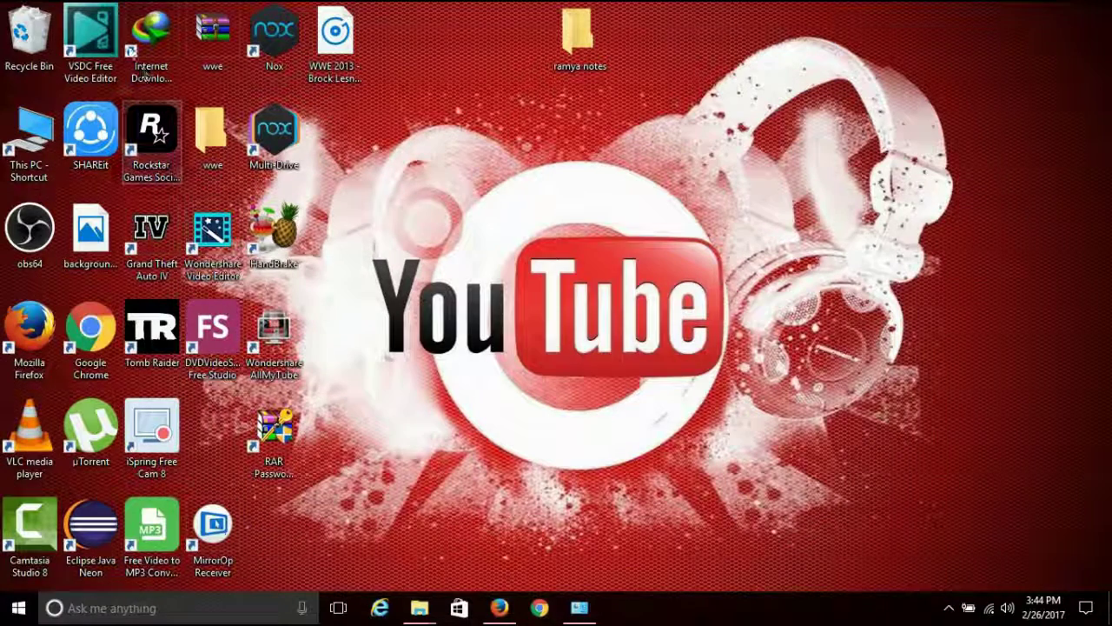
- Open Internet Download Manager, dismiss the warning, and fill in the registration form's first name, last name, email and serial number
double_click(130, 50)
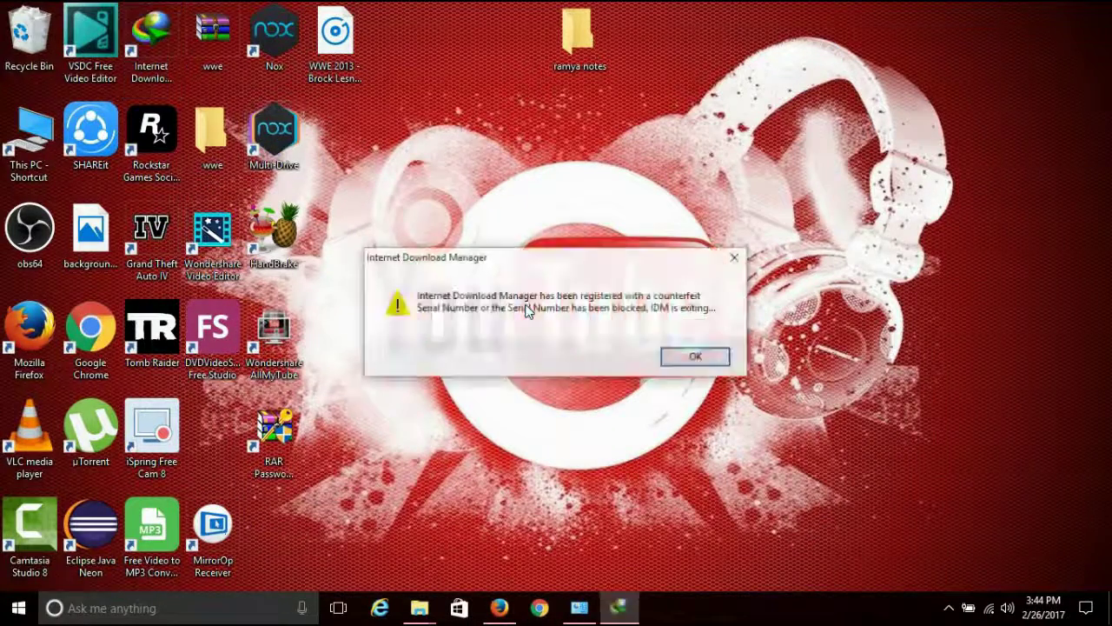
click(692, 358)
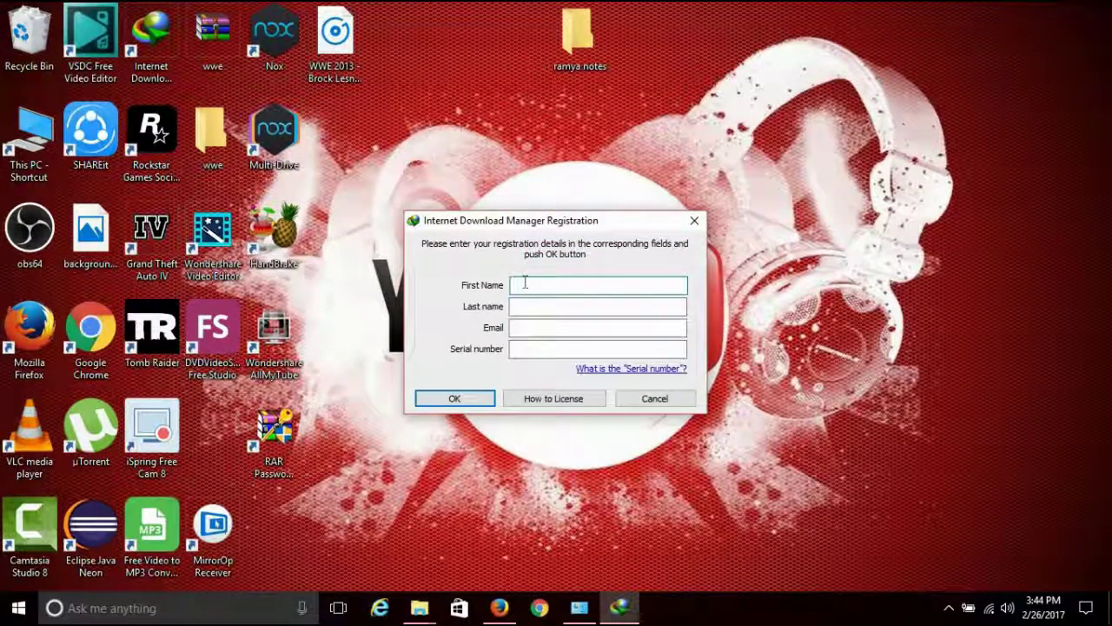
text(sai)
key(Tab)
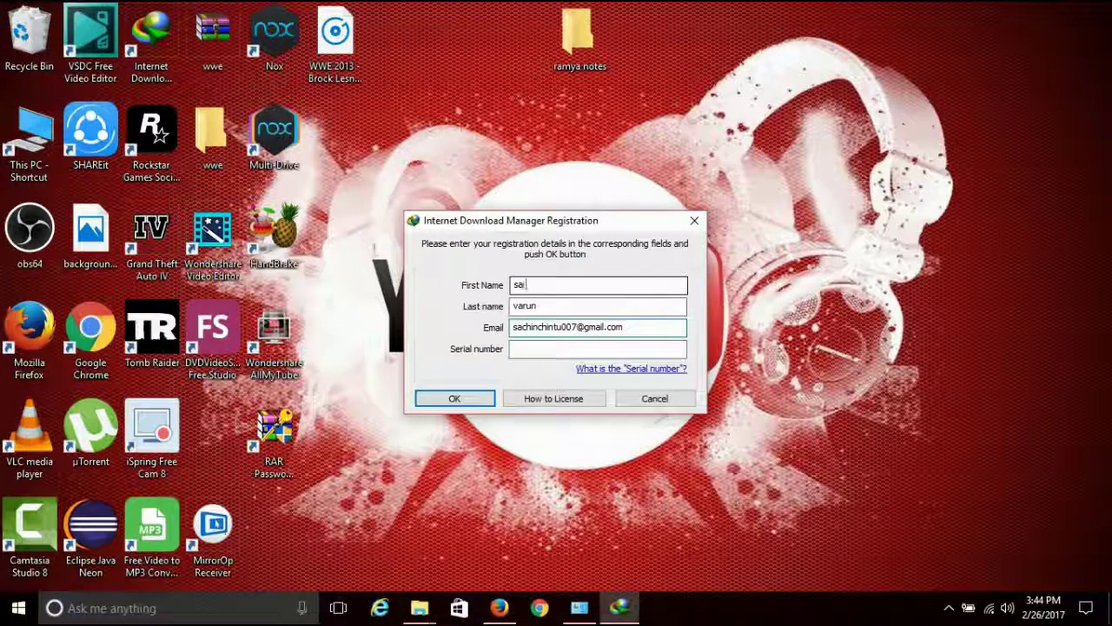
click(554, 348)
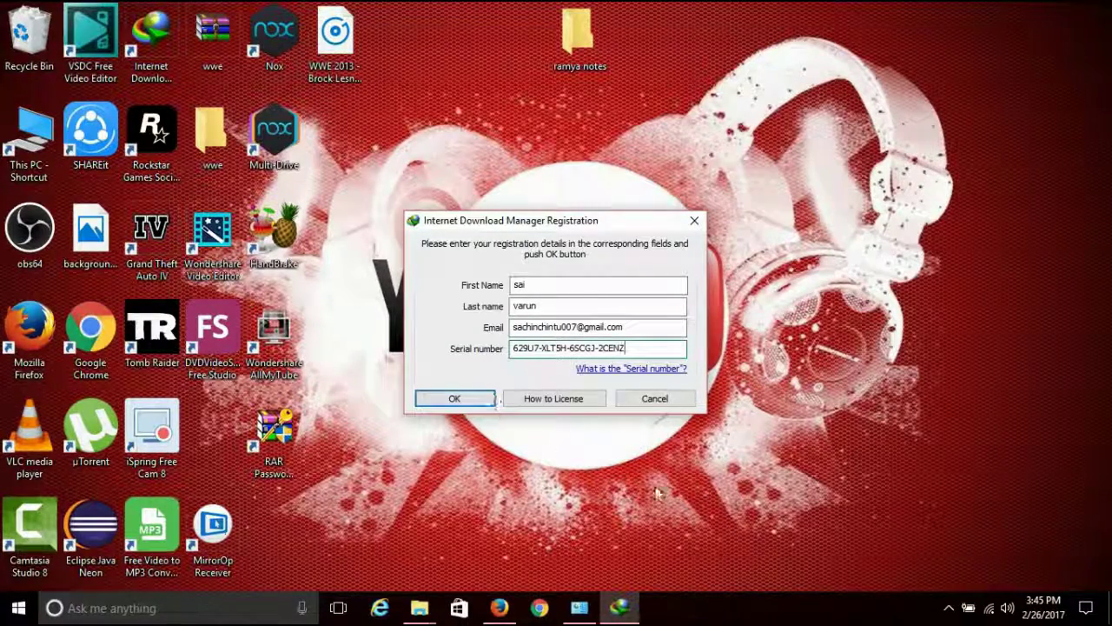
- Open Task Manager beside the registration form and expand it to show more details
right_click(732, 616)
click(789, 534)
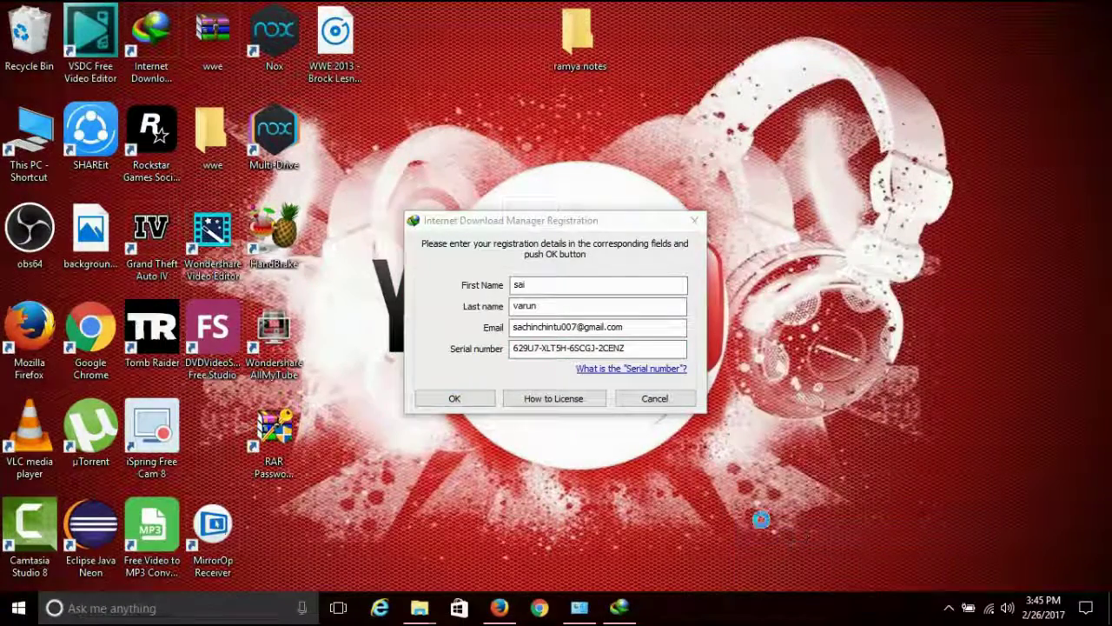
drag(789, 117, 985, 61)
drag(591, 225, 411, 225)
click(620, 512)
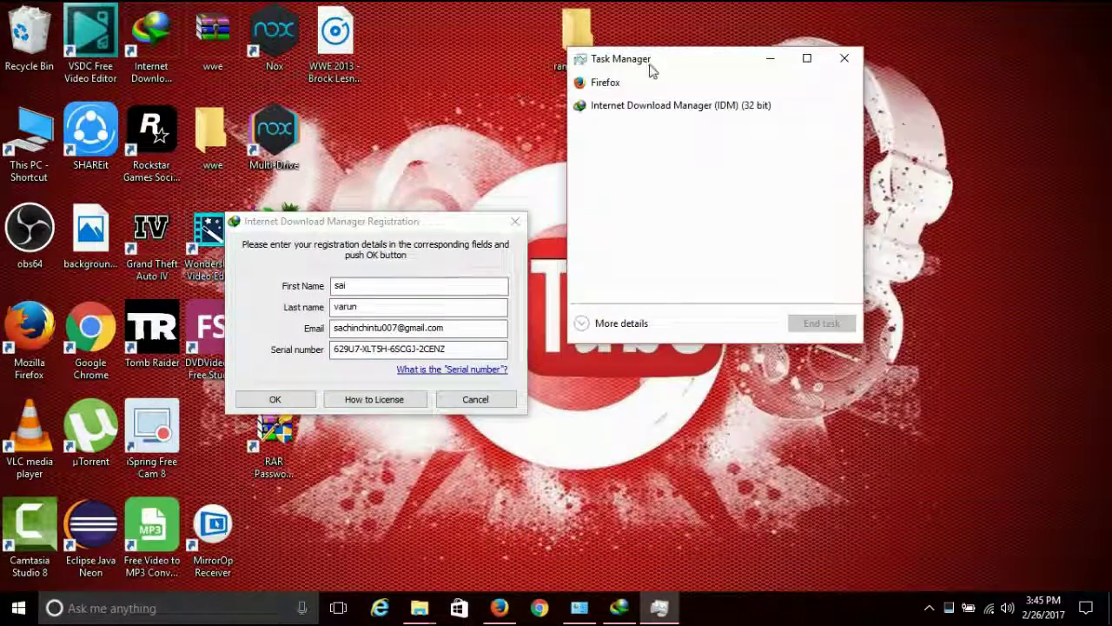
click(624, 325)
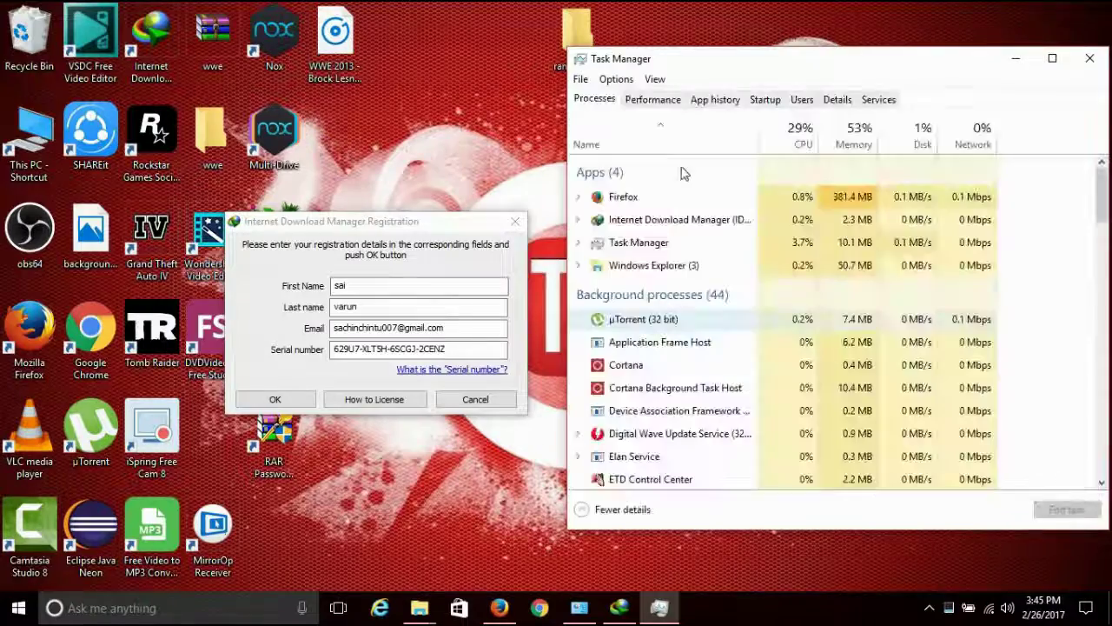
- Request ending IDMan.exe from the process details, then submit the registration form and immediately confirm ending the process
click(838, 102)
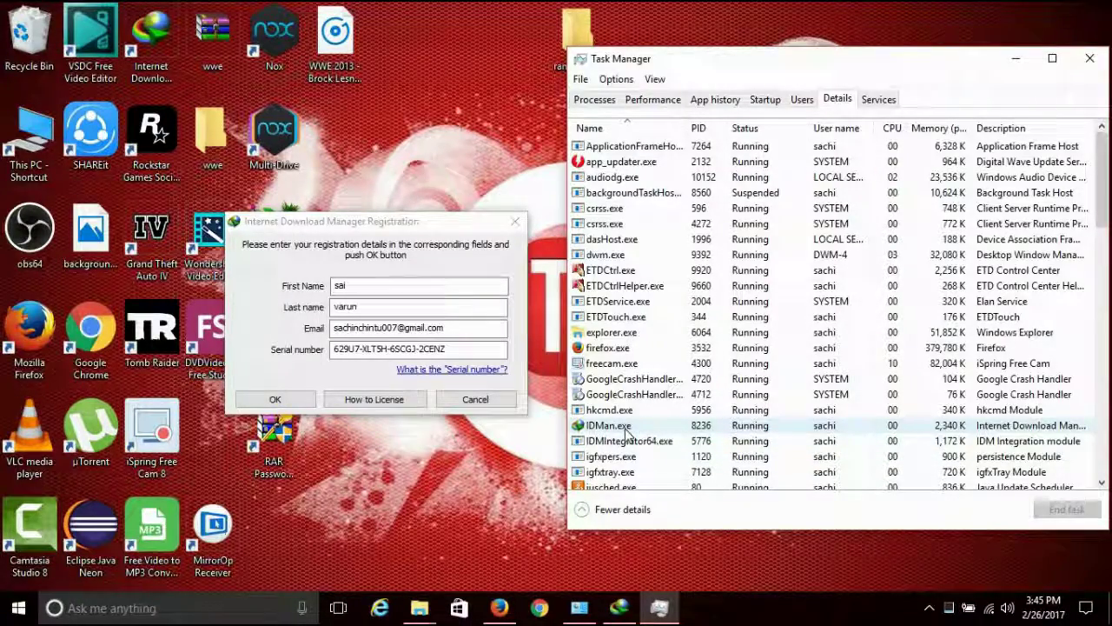
click(619, 426)
click(1066, 510)
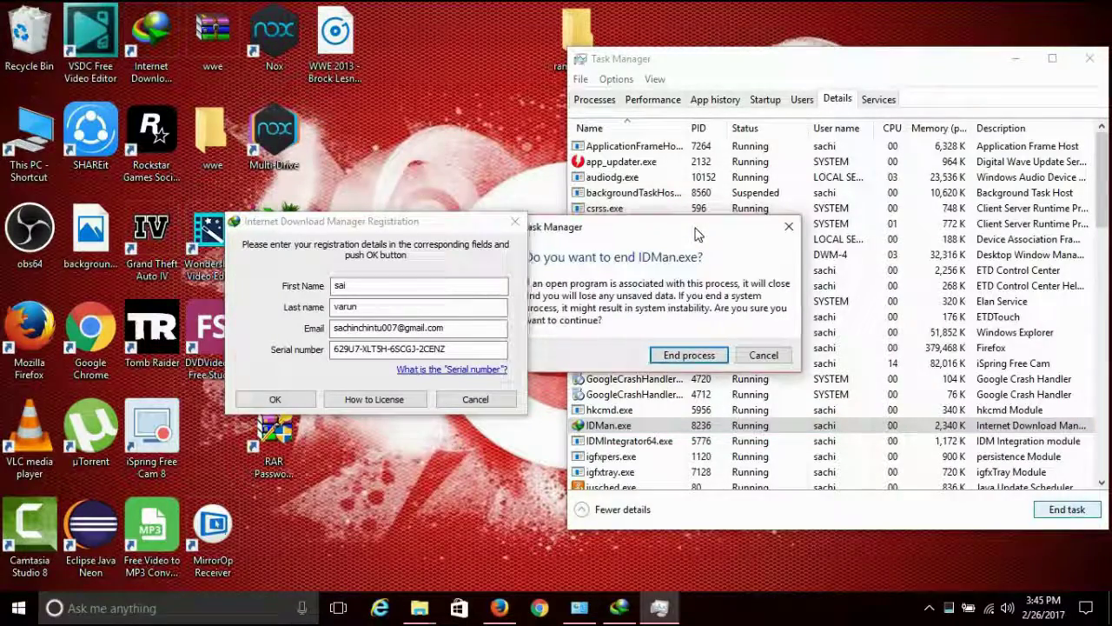
drag(677, 230, 586, 281)
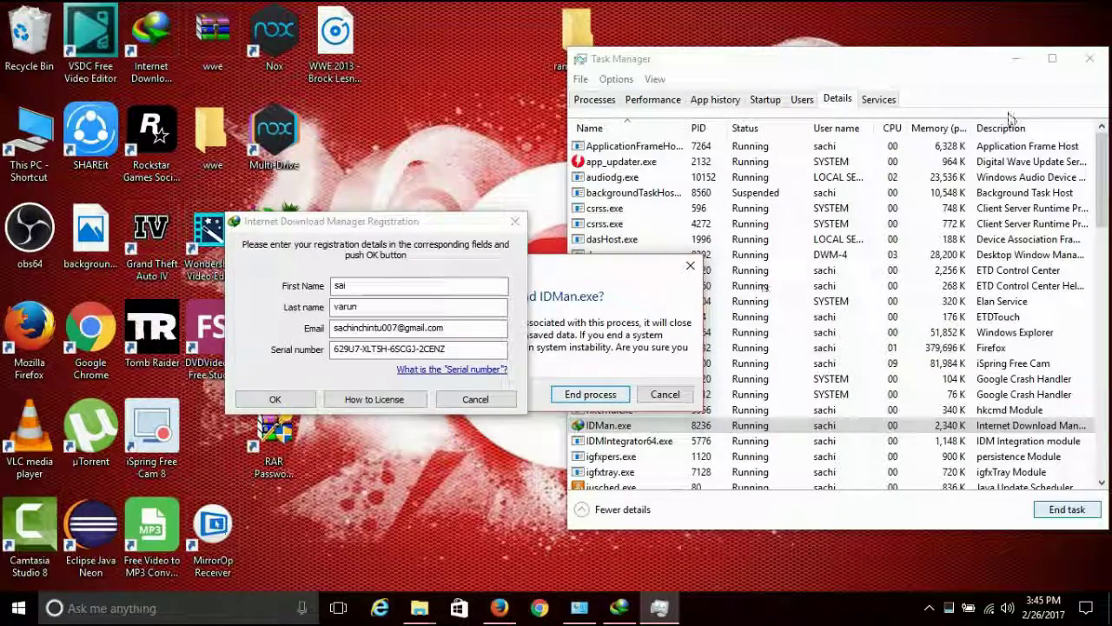
click(280, 400)
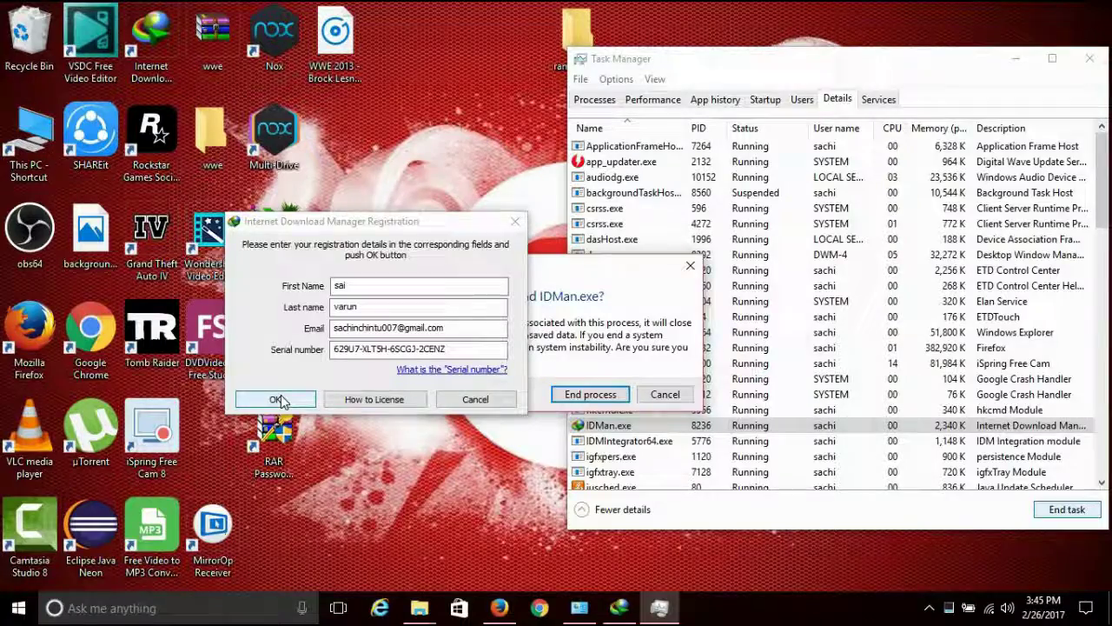
click(578, 396)
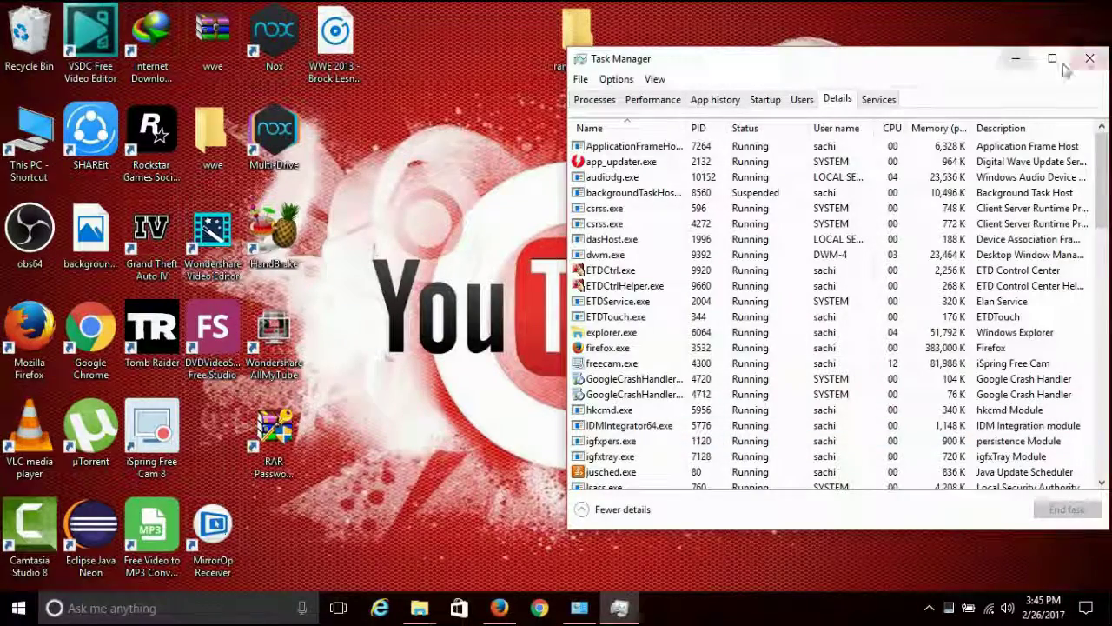
- Reopen Internet Download Manager, close the Tip of the Day, check the registration options, and minimize the window
double_click(151, 35)
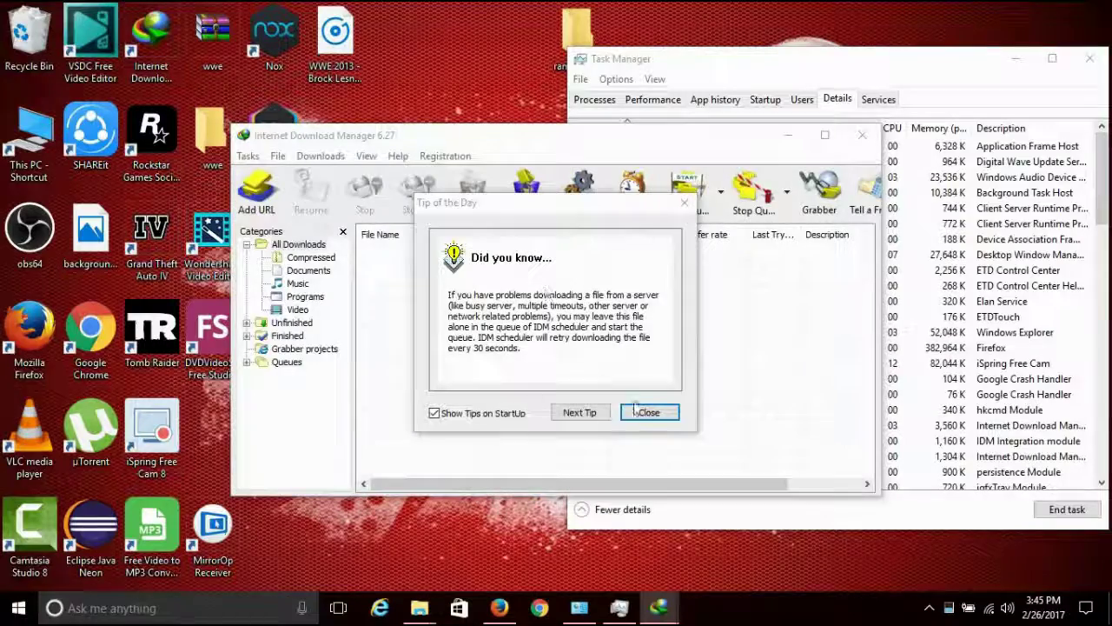
click(649, 414)
click(441, 156)
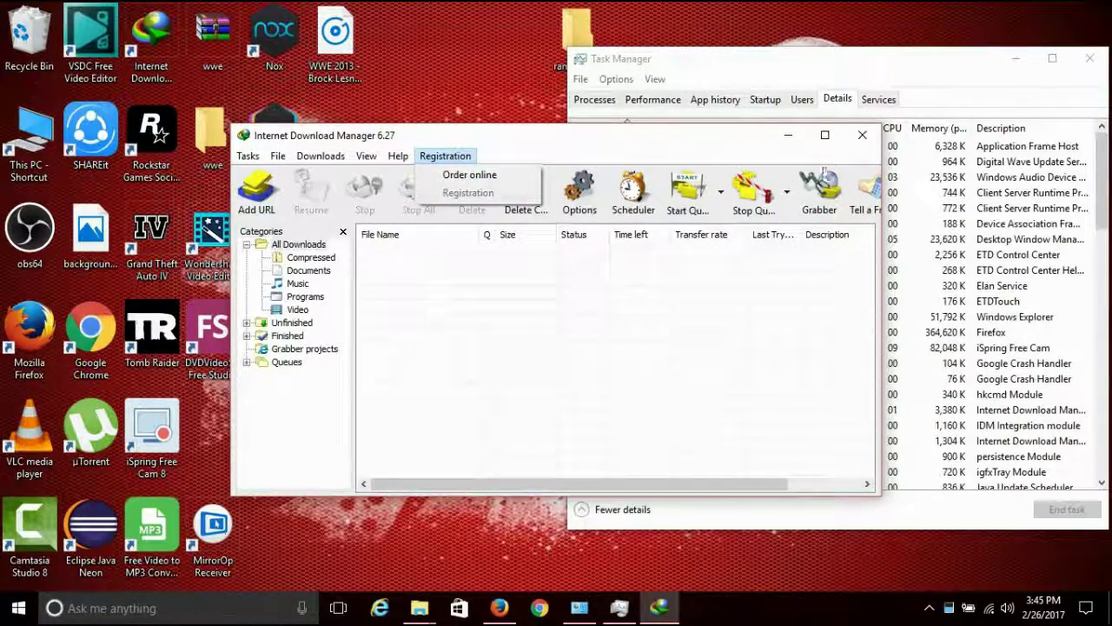
click(788, 136)
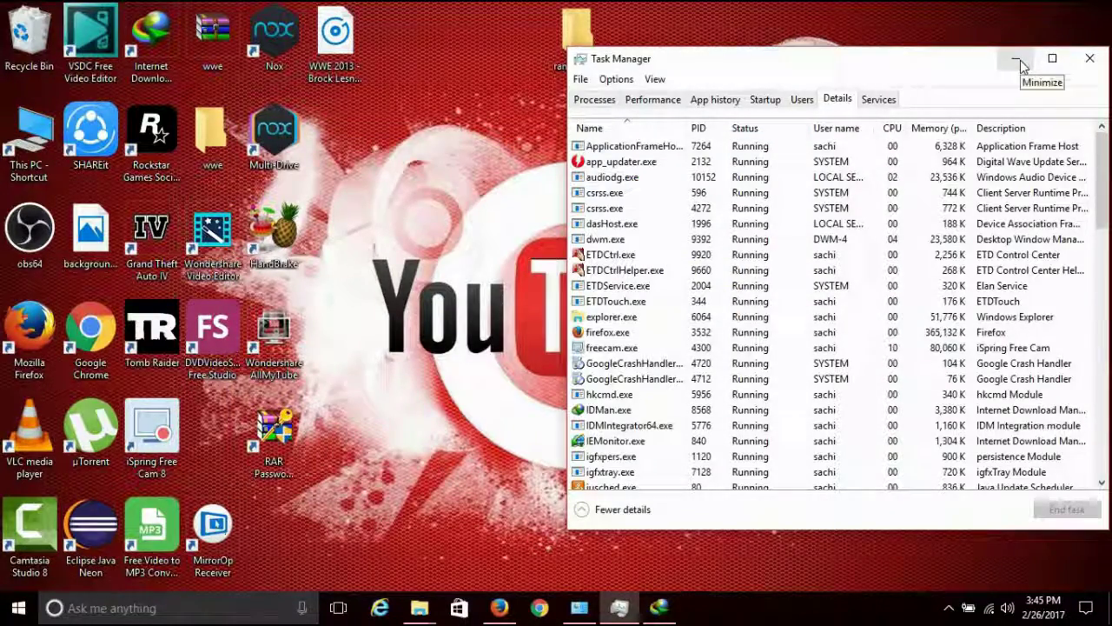
- Minimize Task Manager, switch to Firefox, and dismiss the Internet Download Manager serial number warning
click(1022, 66)
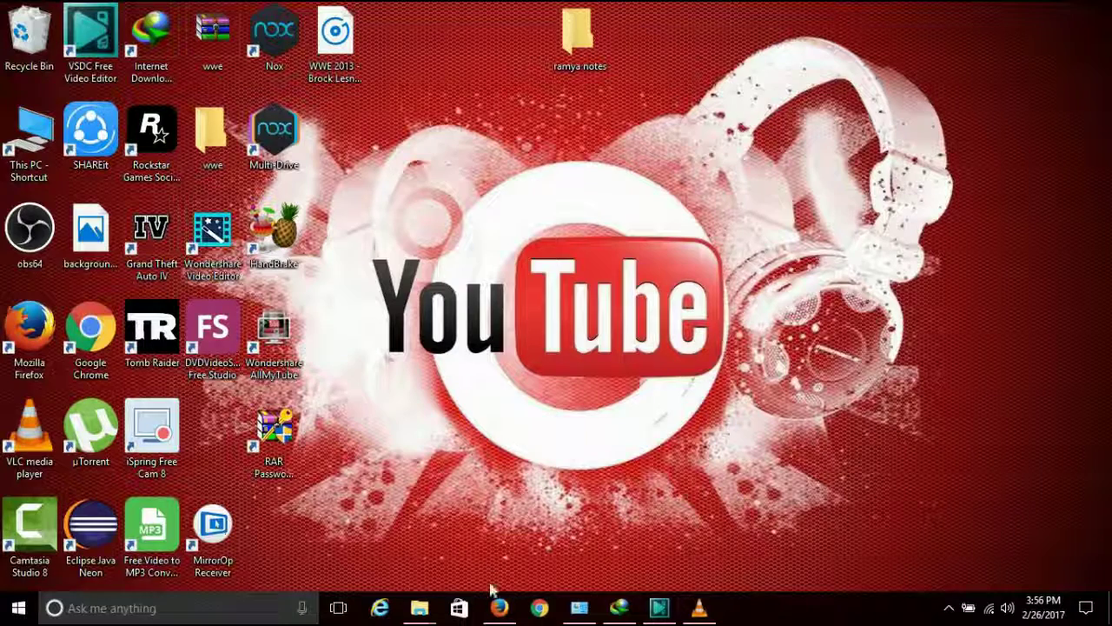
click(499, 609)
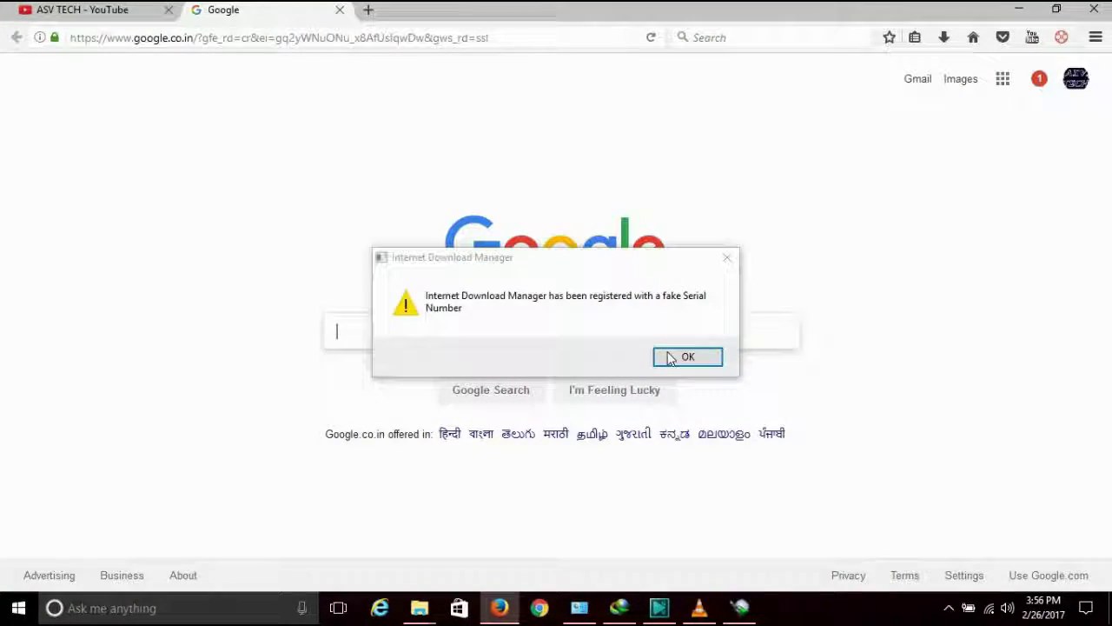
click(685, 357)
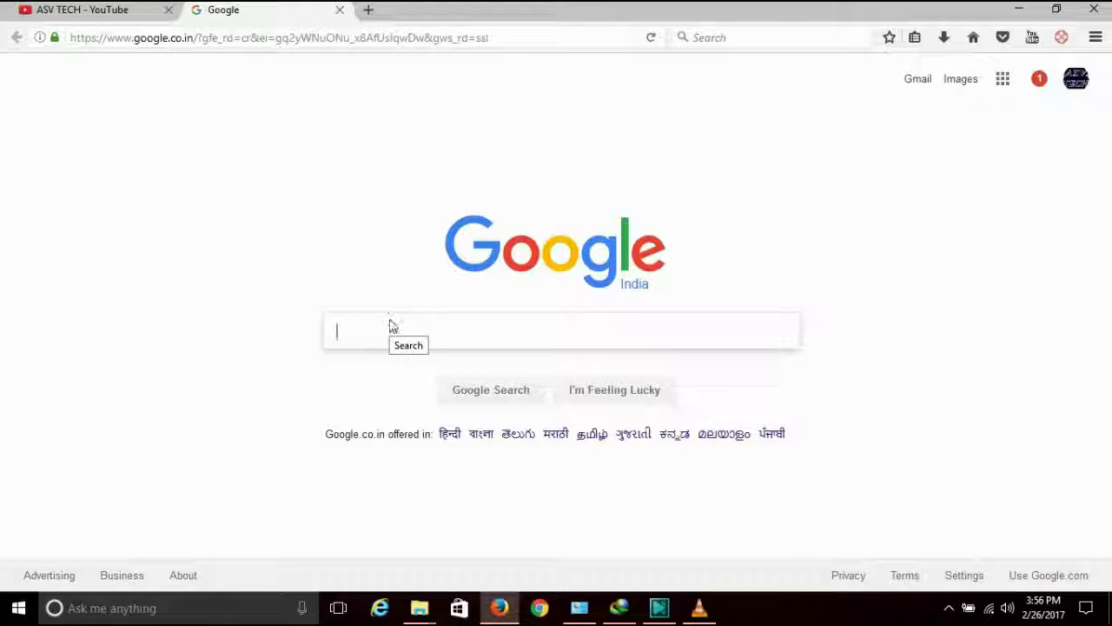
- Search Google for movierulz and open the Telugu Movie Online result from movierulz.mn
text(movie)
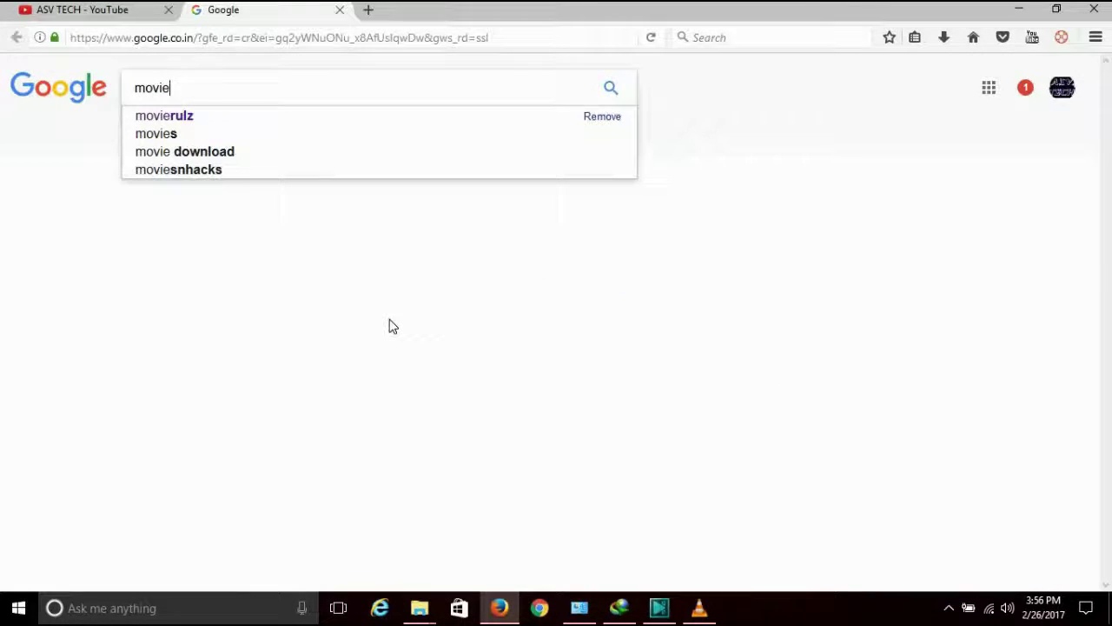
key(Down)
key(Return)
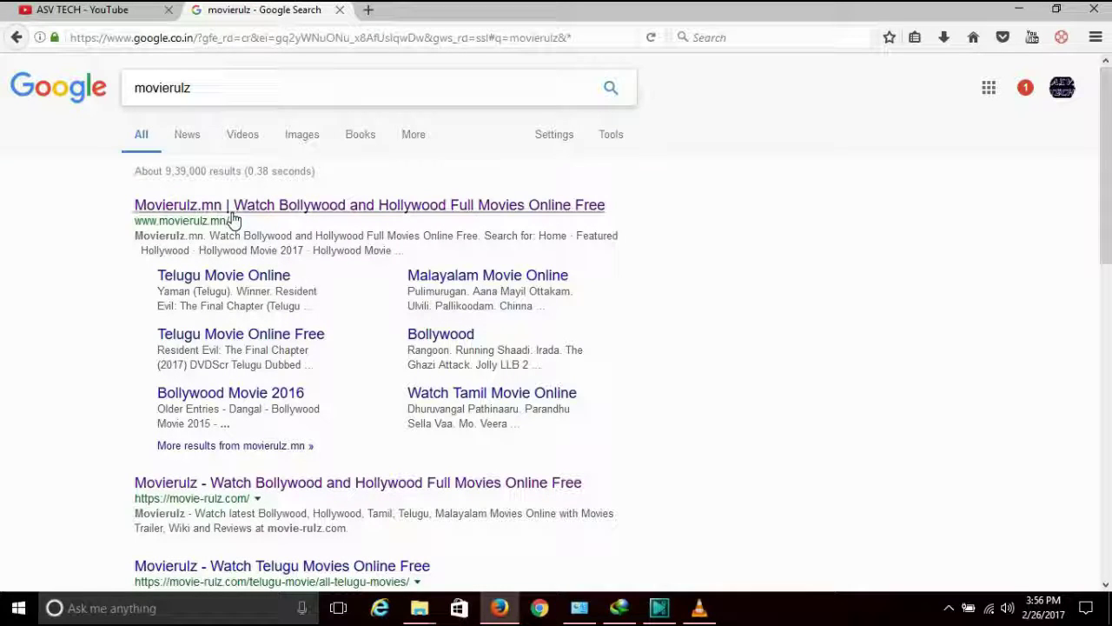
click(221, 278)
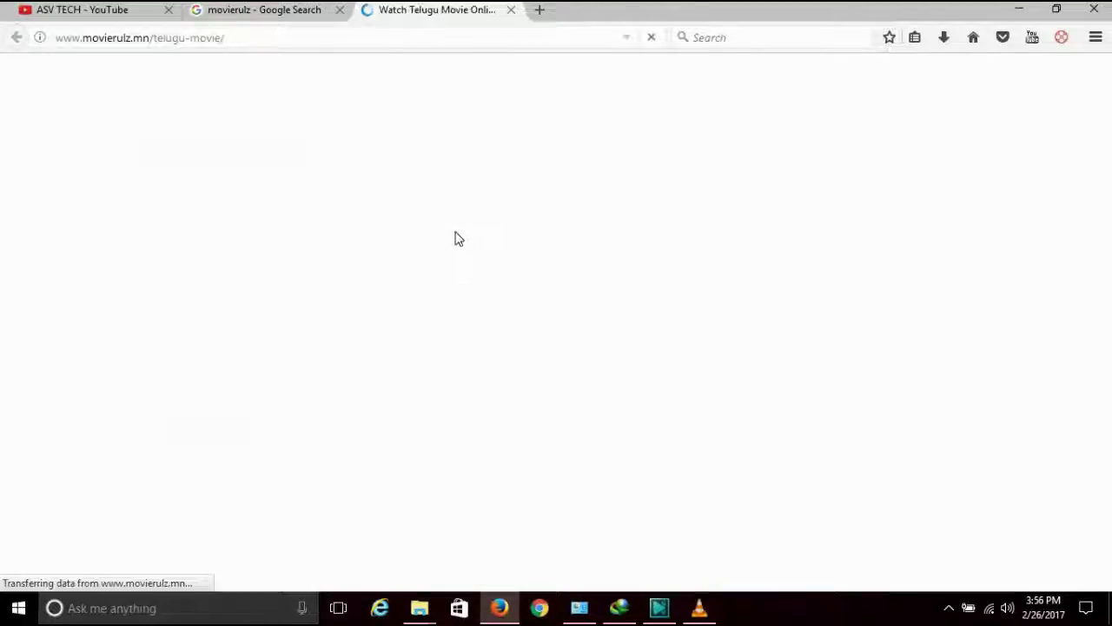
- Open 24 (Telugu) from the Watch Telugu Movie 2016 Online section and close the extra tab
scroll(453, 235, down, 5)
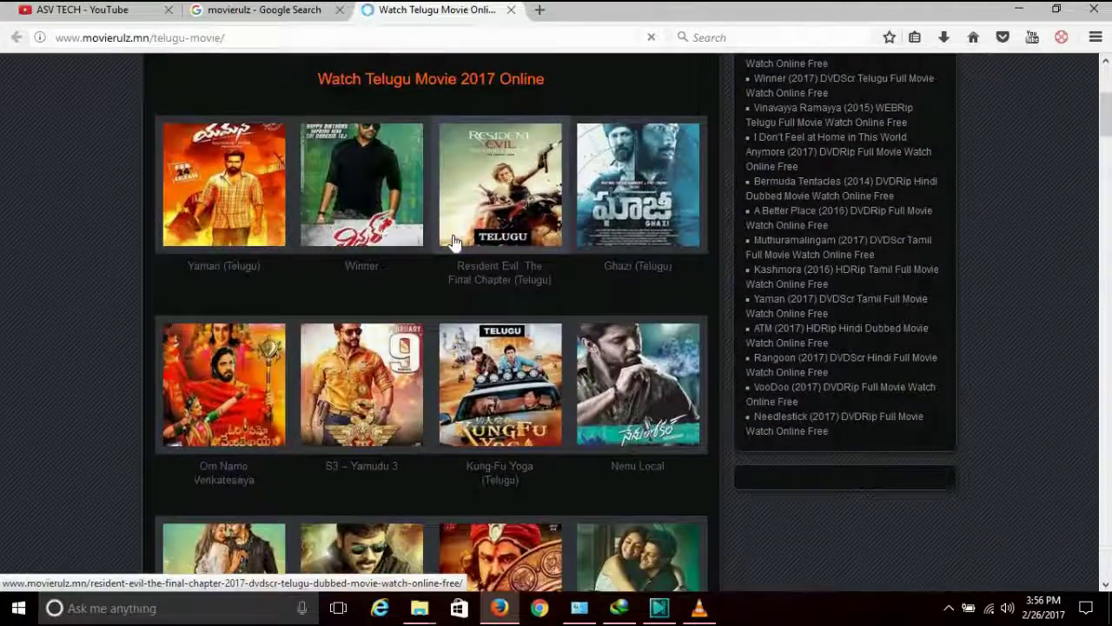
scroll(453, 241, down, 3)
scroll(453, 241, down, 9)
scroll(452, 242, down, 5)
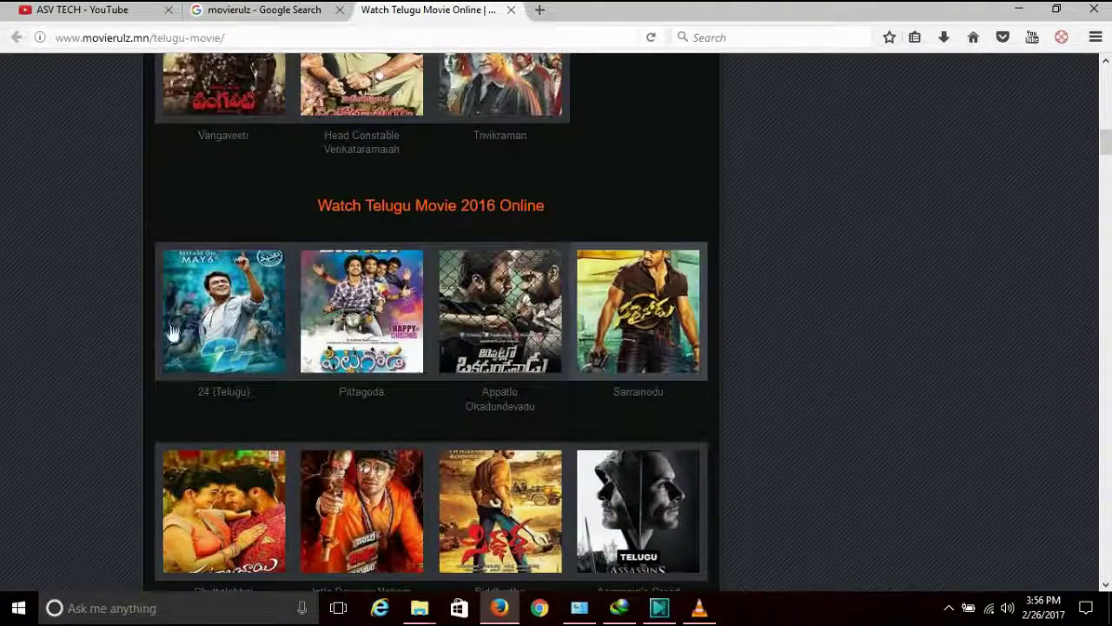
click(229, 333)
key(ctrl+w)
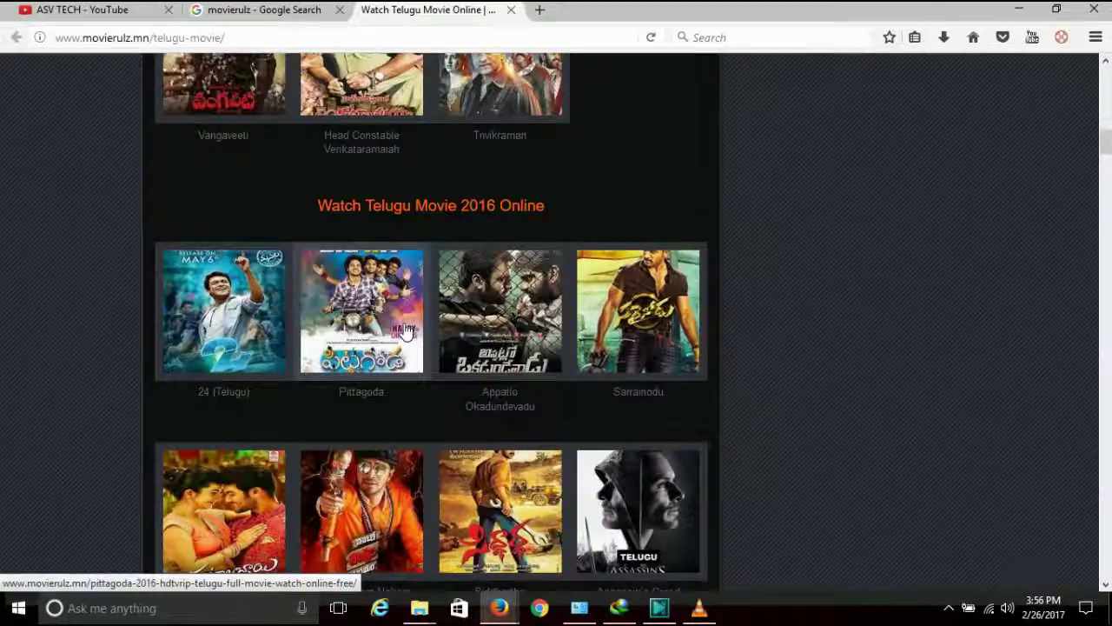
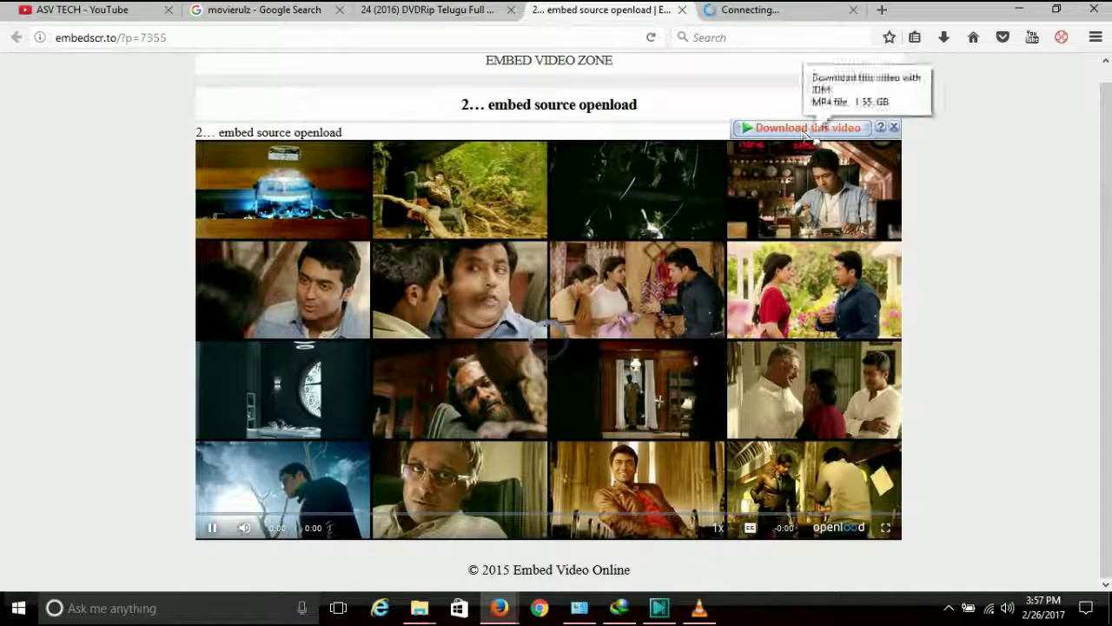
- Start downloading the embedded openload video with Internet Download Manager, then close its download status window
click(803, 130)
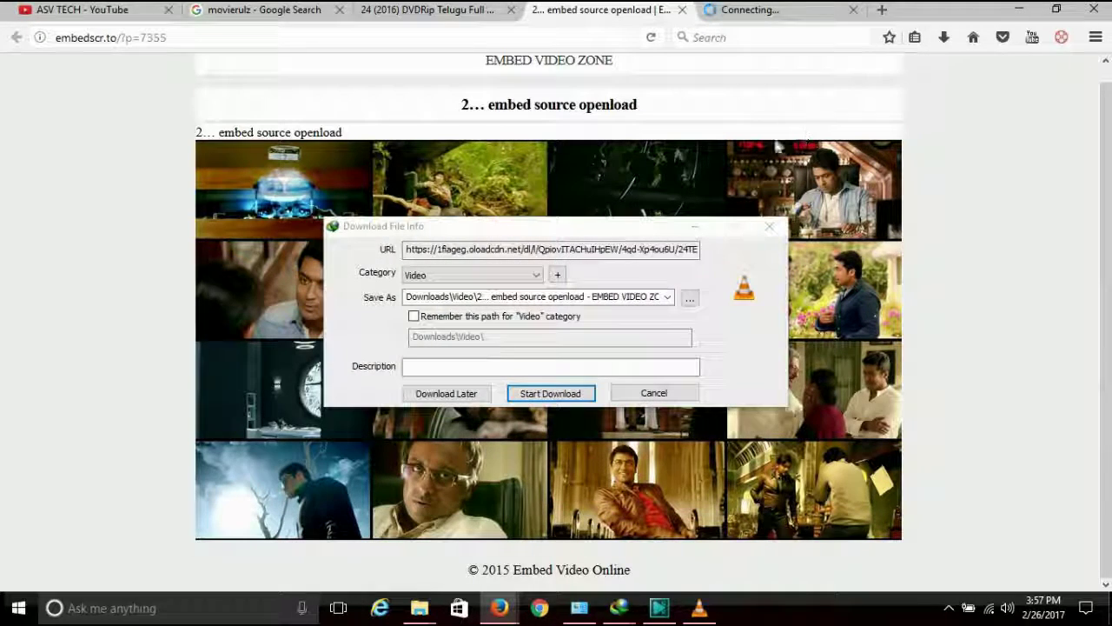
click(541, 394)
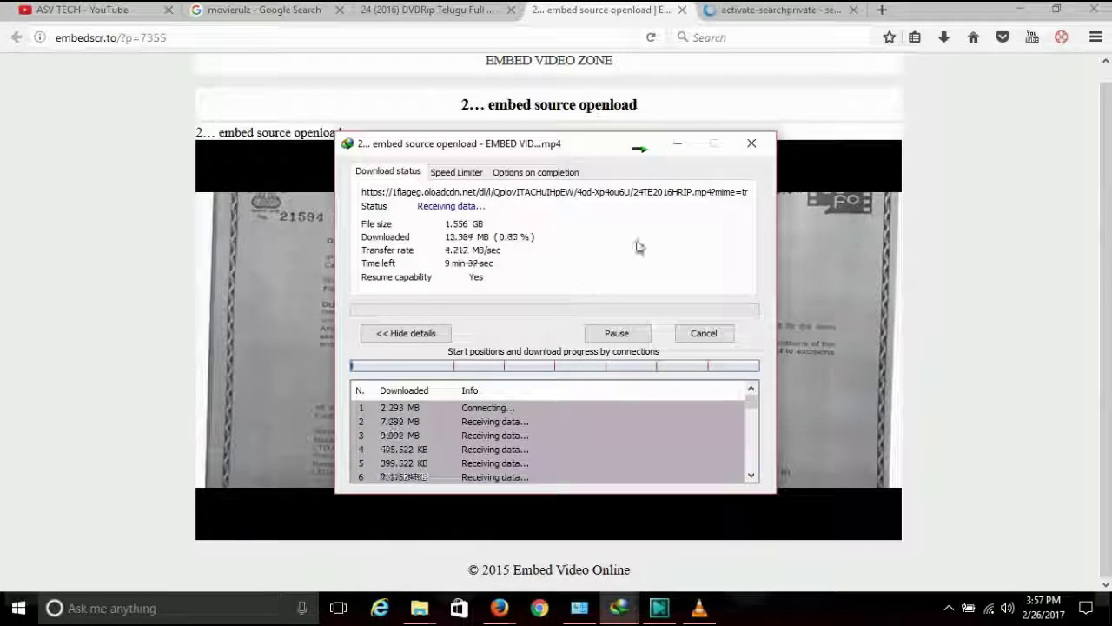
click(751, 144)
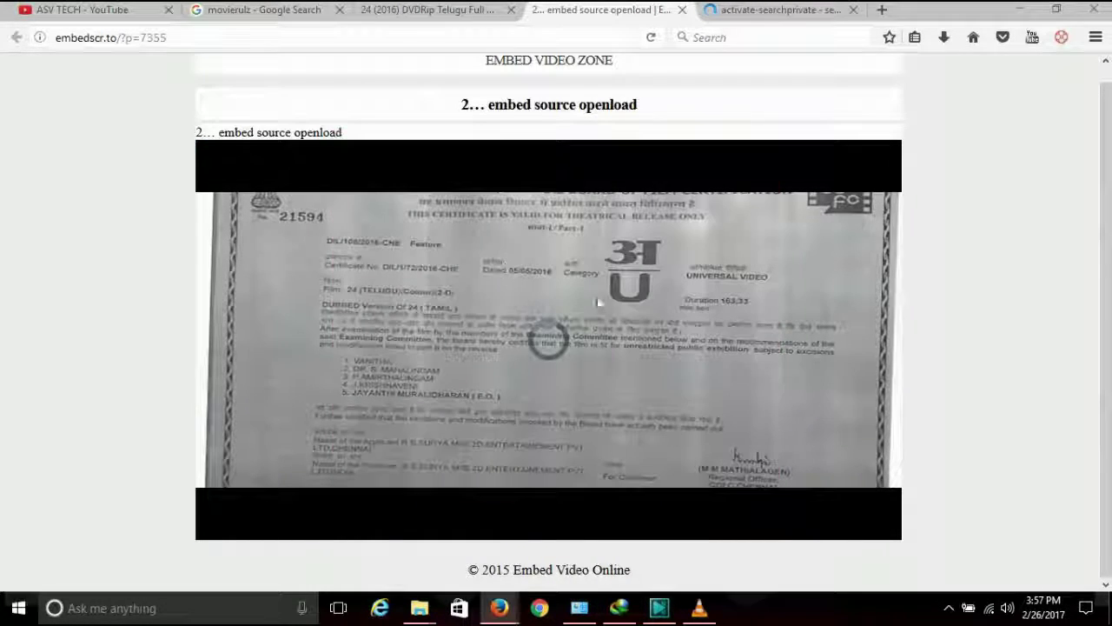
- Bring back the Firefox window with the embedded video and load the YouTube home page in the ASV TECH tab
click(1019, 9)
mouse_move(499, 608)
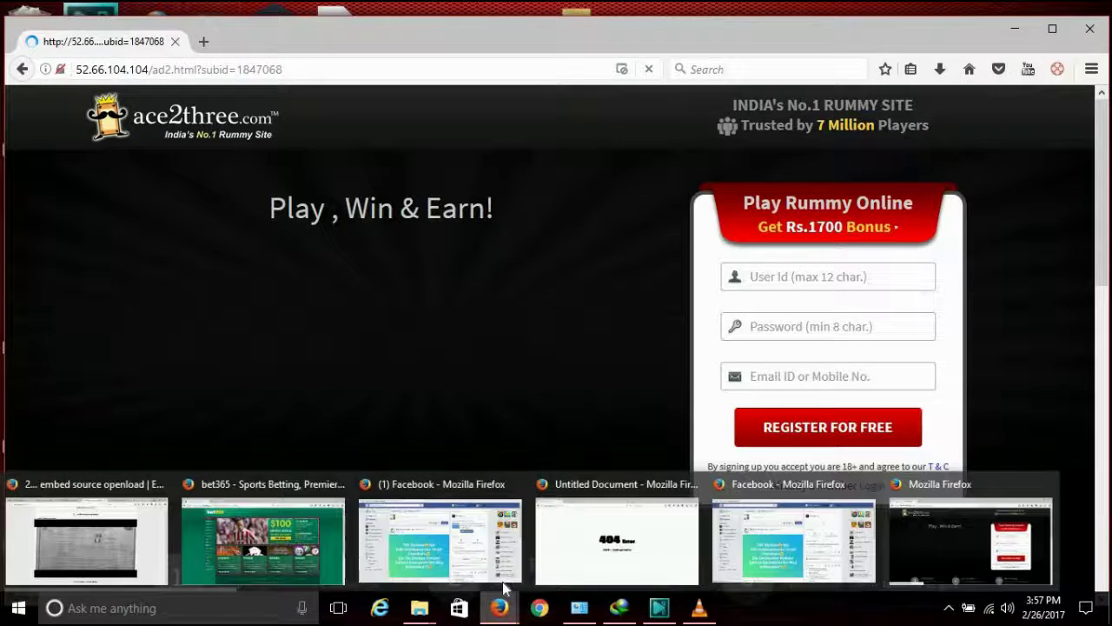
click(102, 549)
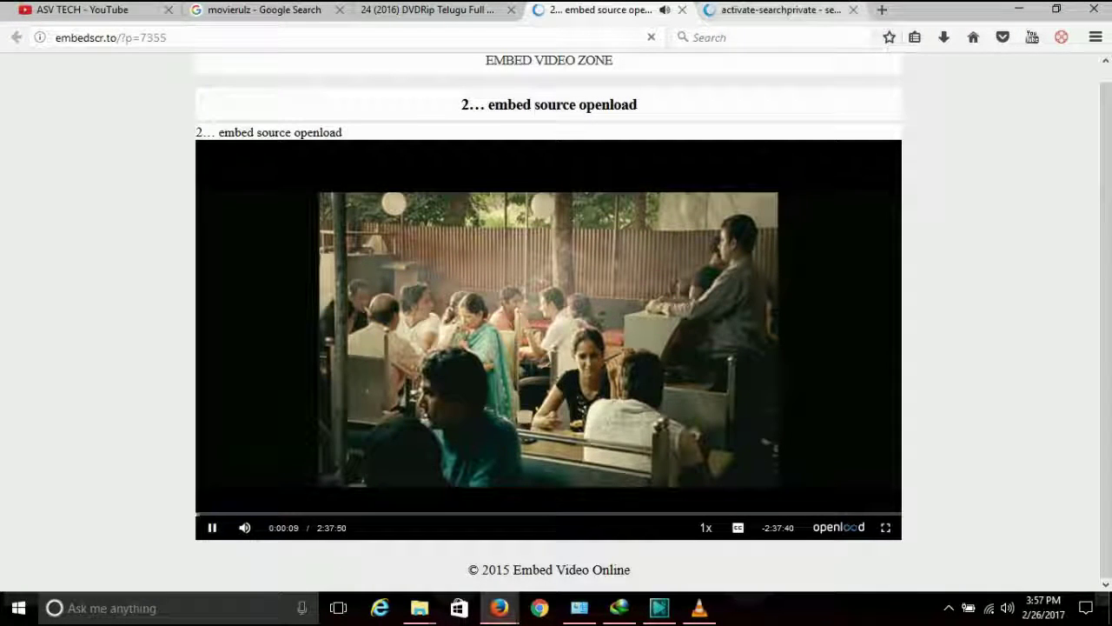
click(83, 9)
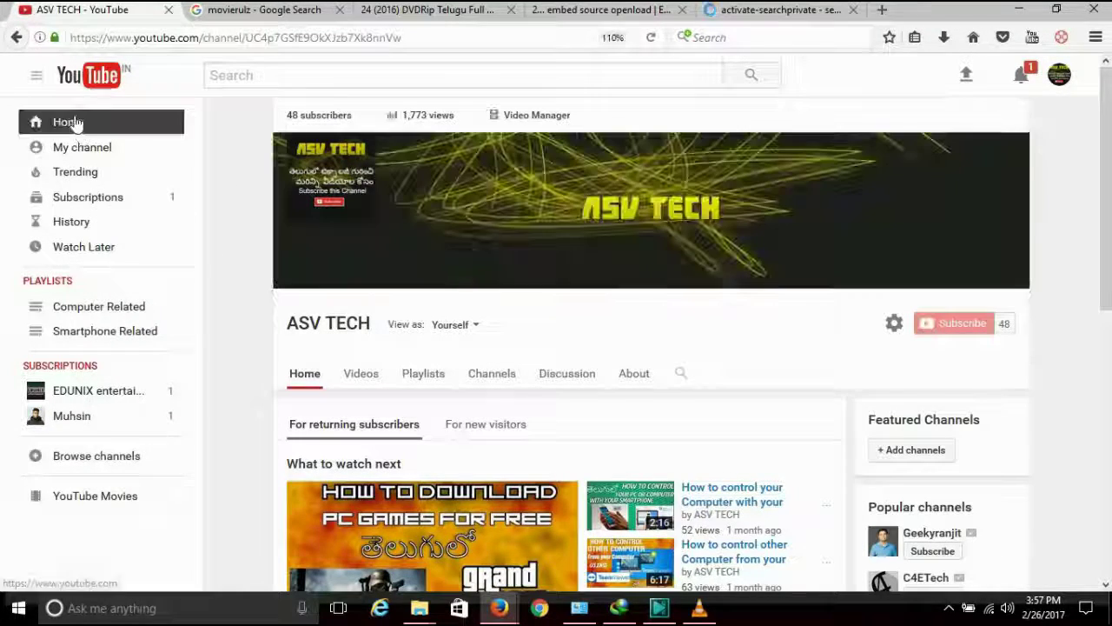
click(69, 121)
click(495, 372)
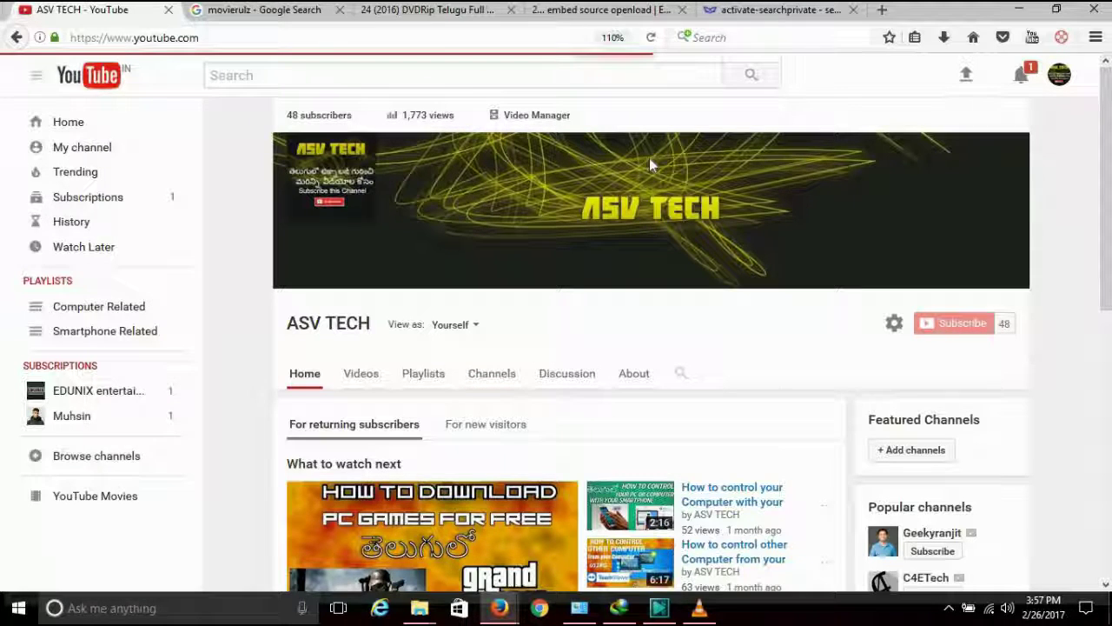
- Close the embedded video, activate-searchprivate and 24 (2016) movie tabs, and return to the YouTube tab
click(682, 10)
click(682, 10)
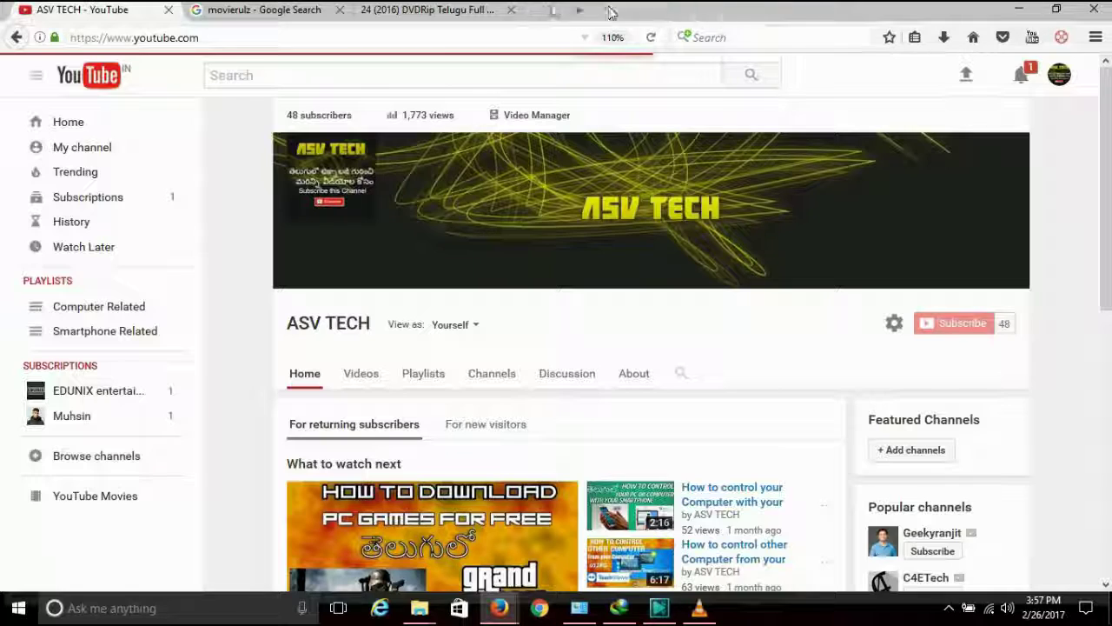
click(506, 11)
click(511, 10)
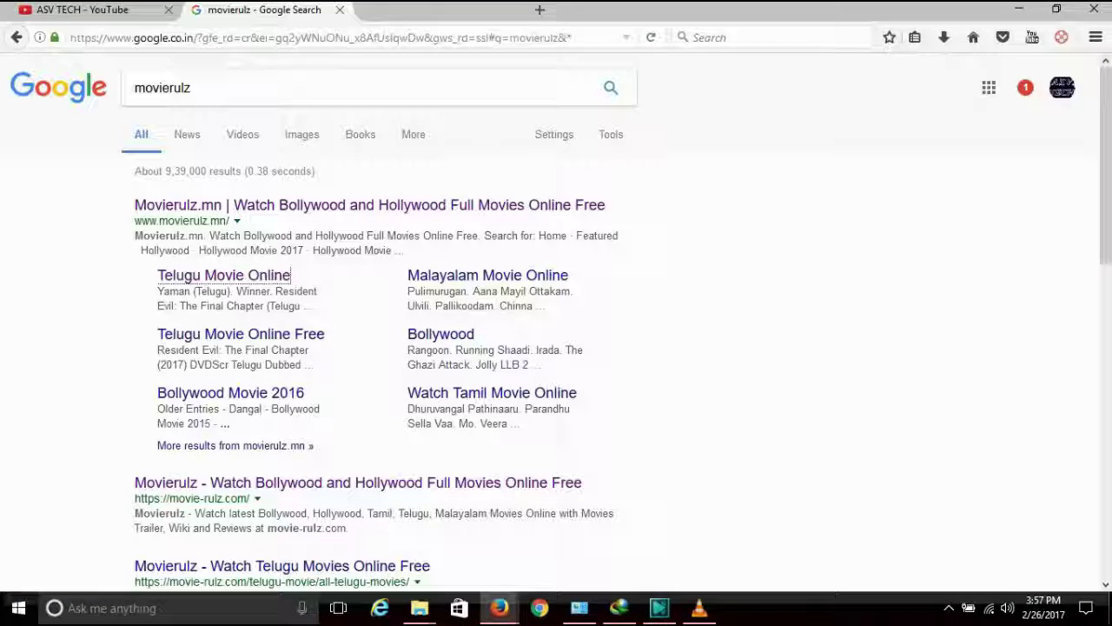
key(ctrl+shift+Tab)
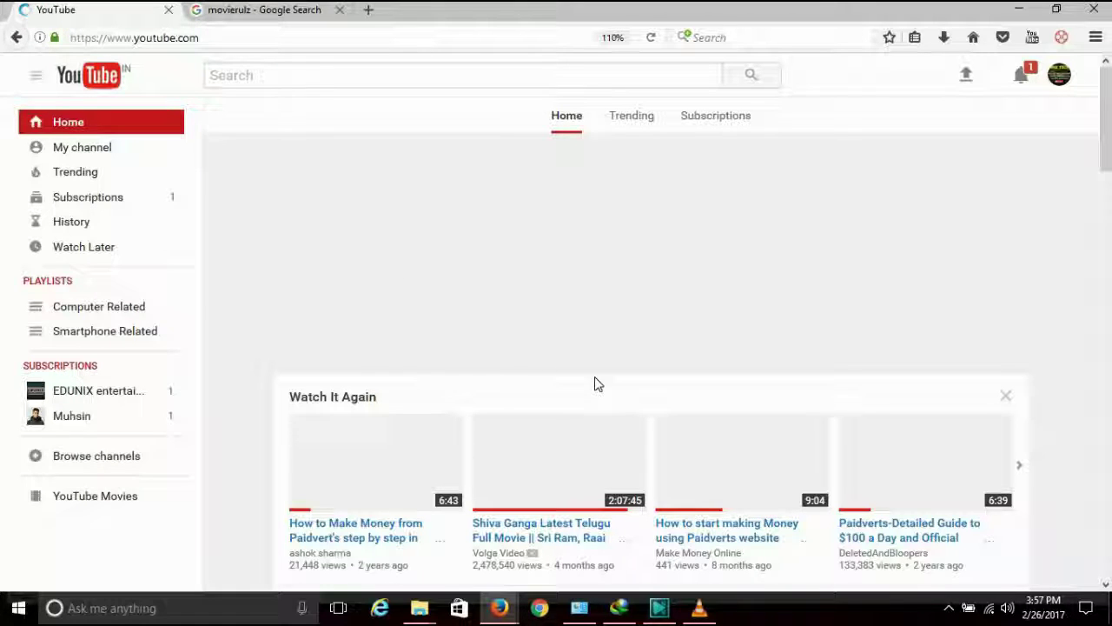
- Open the recommended Nenu Sailaja (2016) Full Movie video on YouTube and skip its advertisement
scroll(595, 383, down, 3)
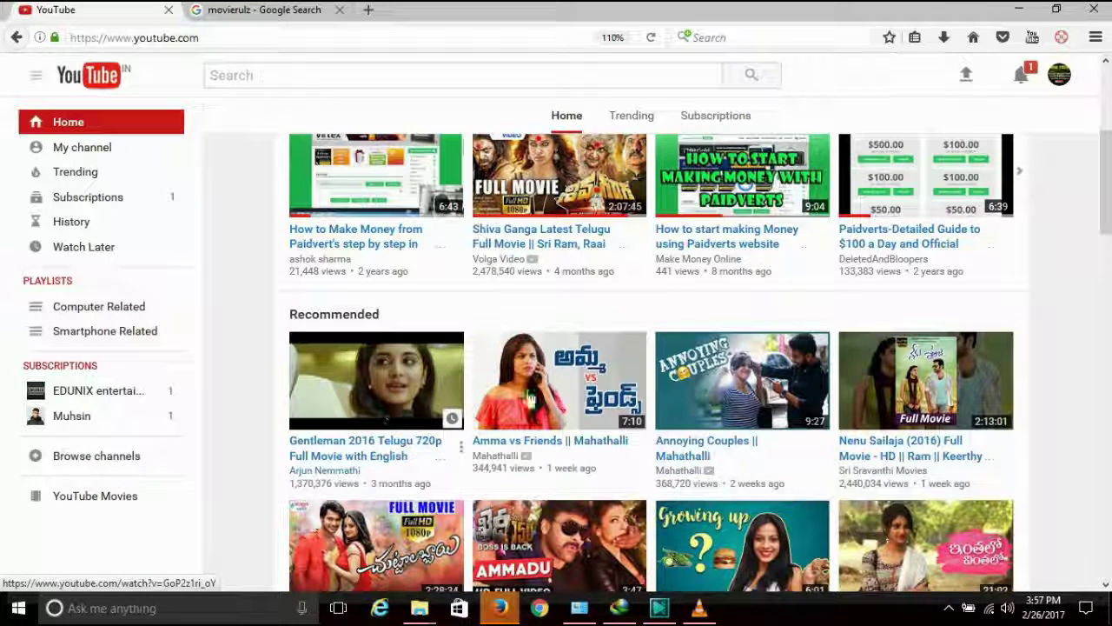
click(910, 374)
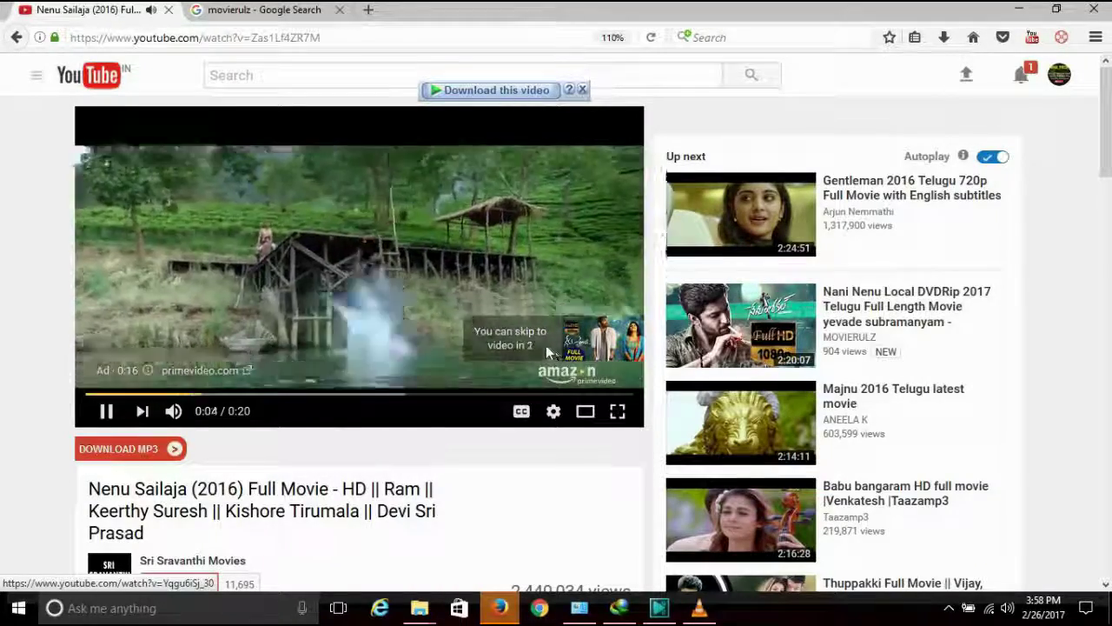
click(556, 346)
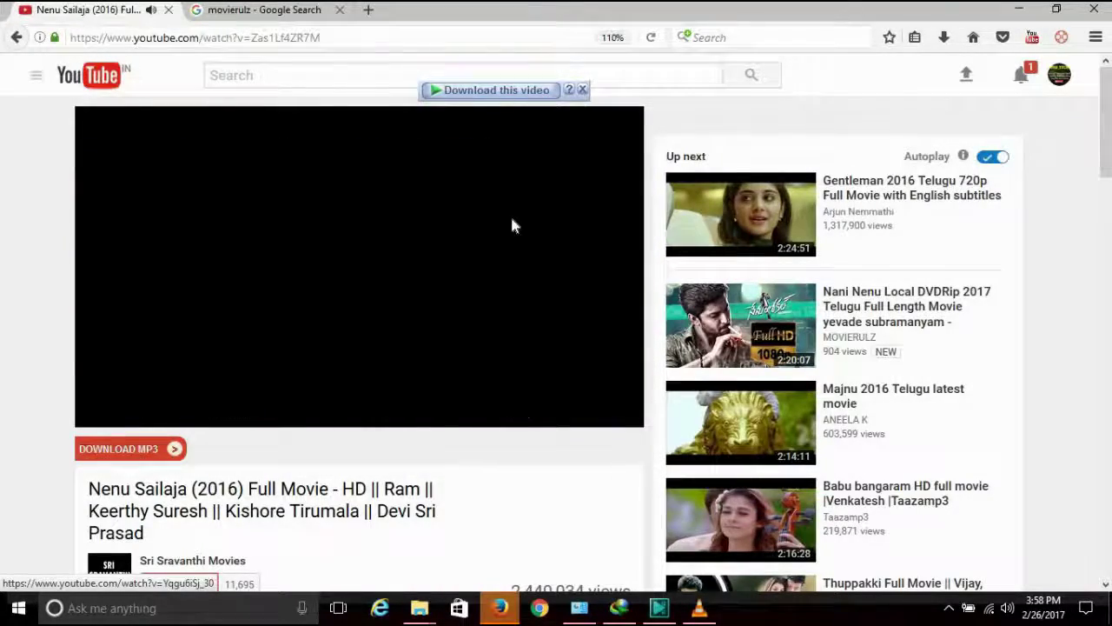
- Start downloading the YouTube video as an MP4 file in 1080p HD quality, then close the download status window
click(500, 92)
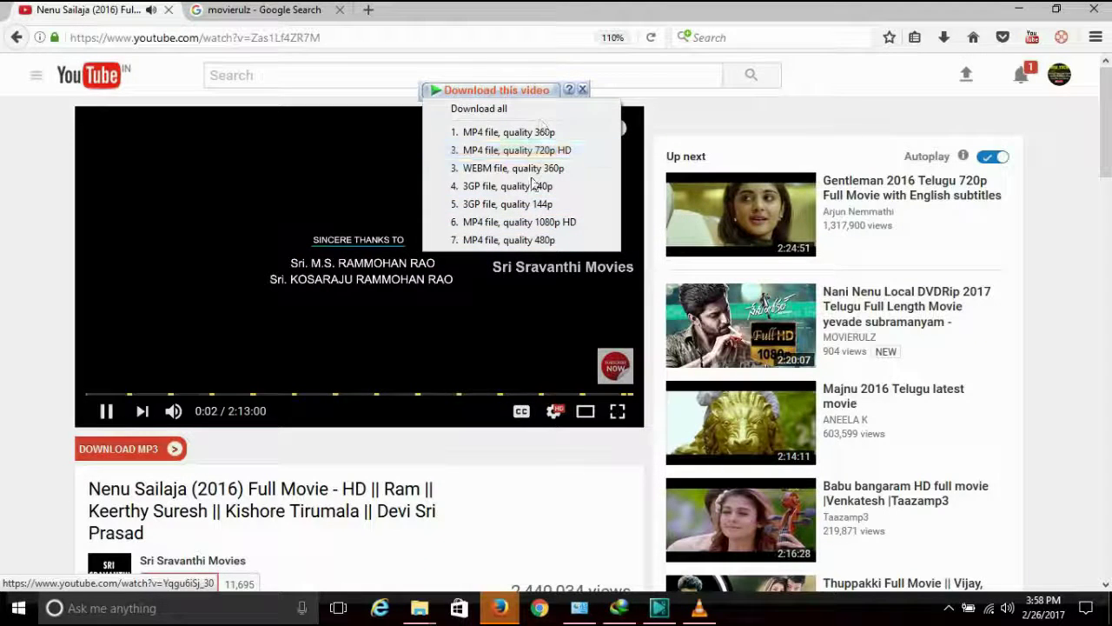
click(539, 224)
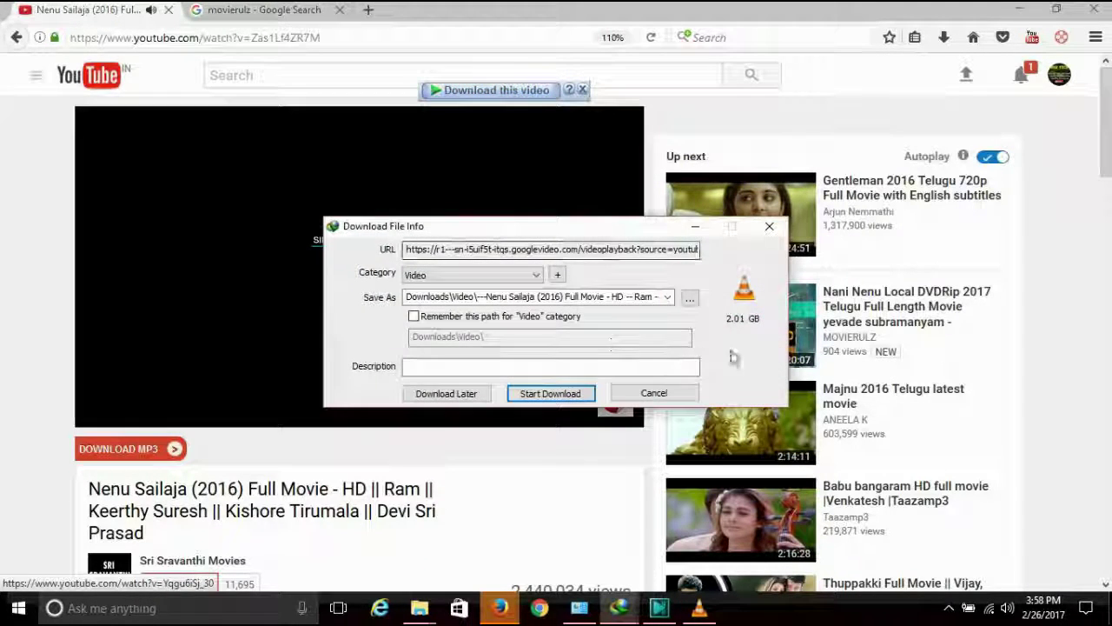
click(527, 398)
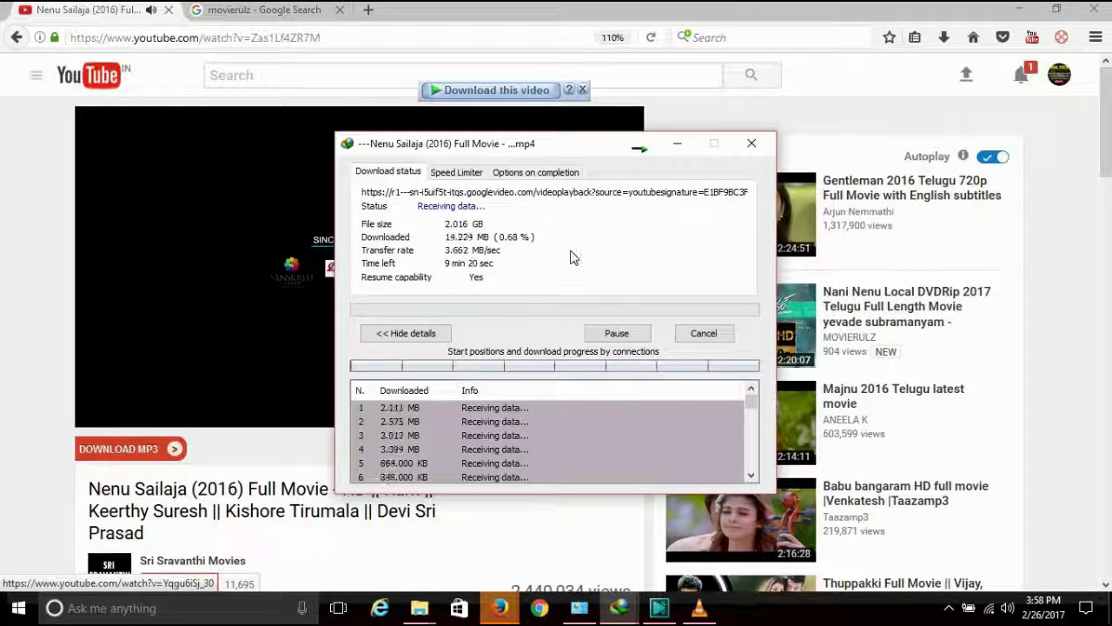
click(760, 149)
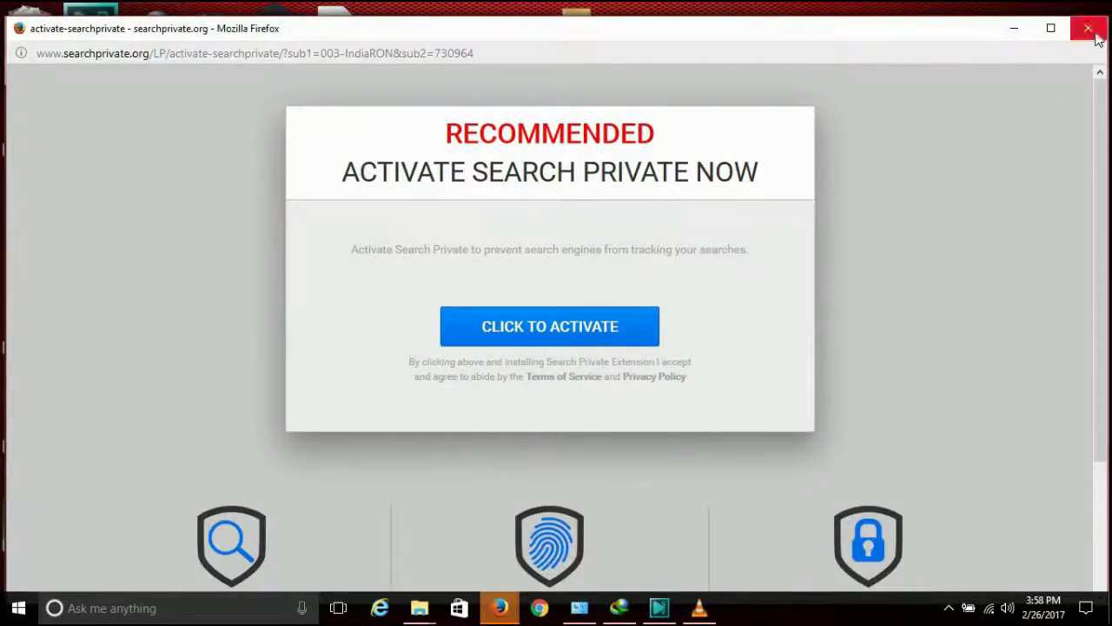
- Close the open Firefox windows, including the searchprivate and bet365 pop-ups, to return to the desktop
click(1091, 31)
click(1092, 31)
click(1092, 31)
click(1092, 33)
click(1091, 35)
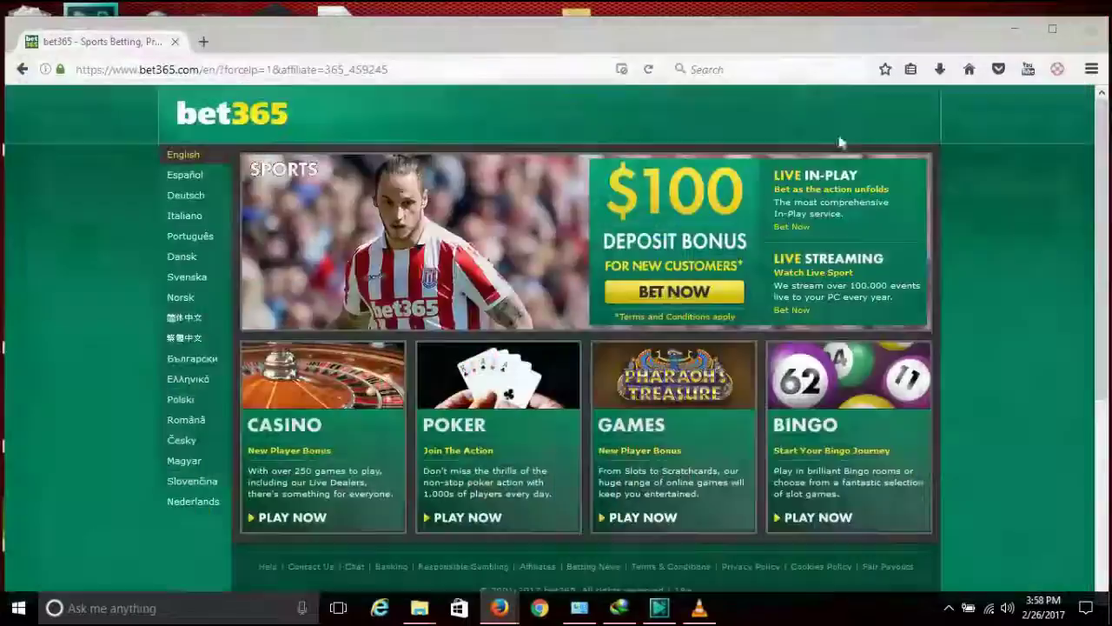
click(1091, 35)
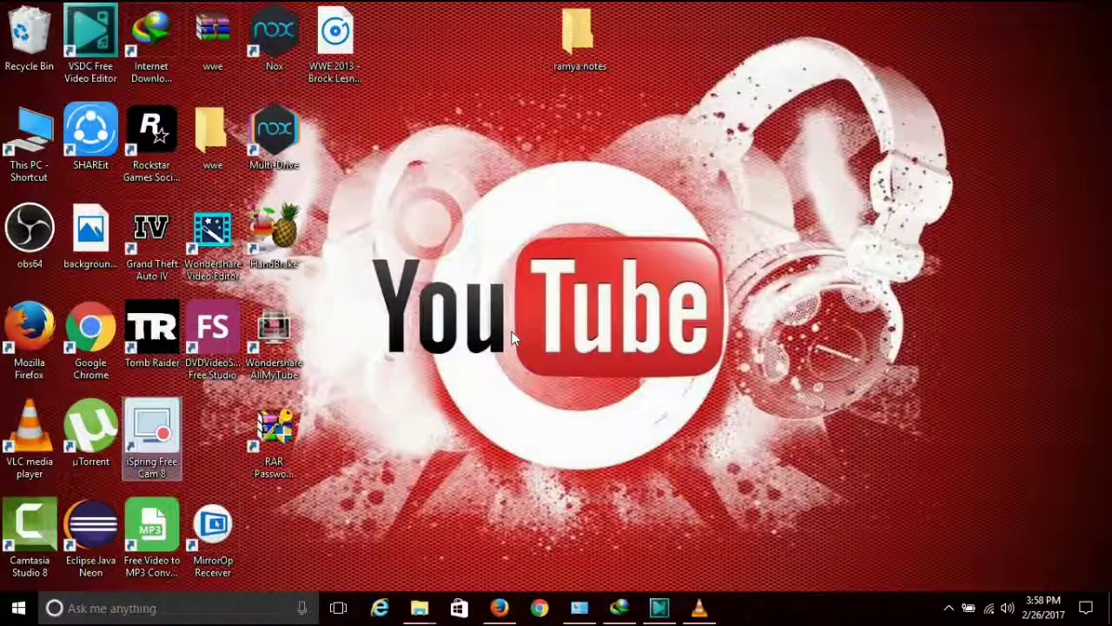